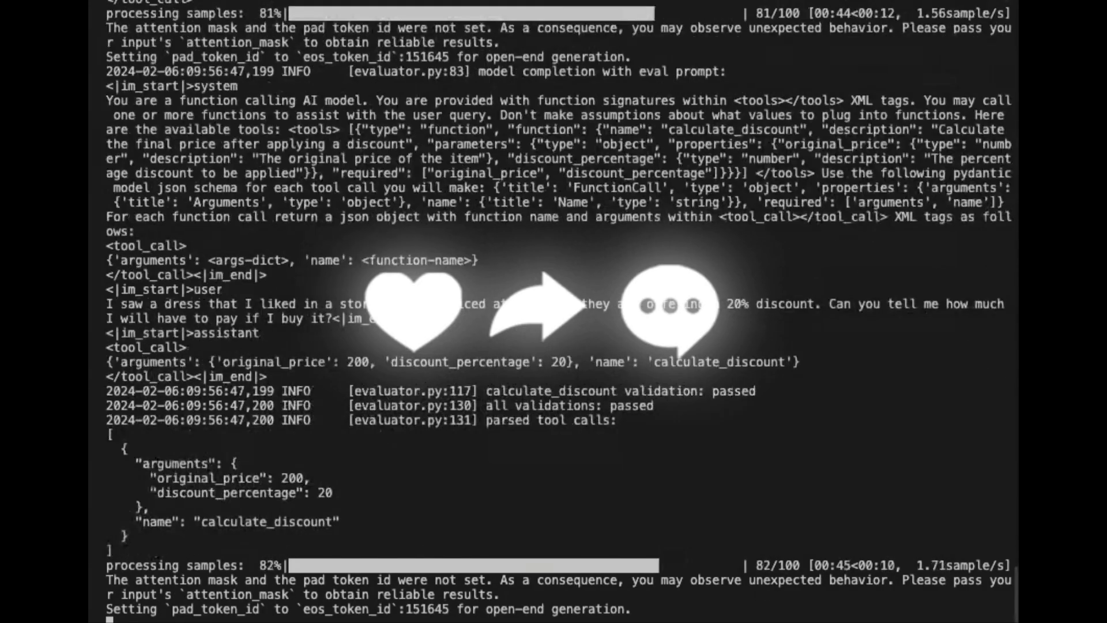
{"action": "scroll", "coordinate": [357, 237], "scroll_direction": "down", "scroll_amount": 1}
{"action": "scroll", "coordinate": [355, 242], "scroll_direction": "down", "scroll_amount": 2}
{"action": "scroll", "coordinate": [353, 242], "scroll_direction": "down", "scroll_amount": 2}
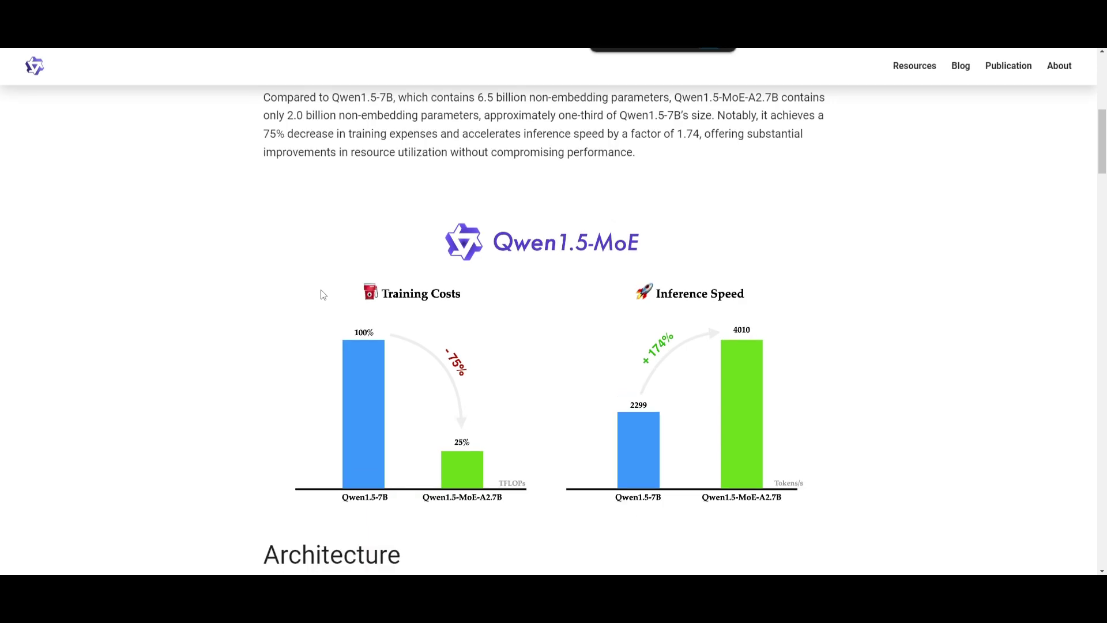
{"action": "scroll", "coordinate": [322, 295], "scroll_direction": "down", "scroll_amount": 1}
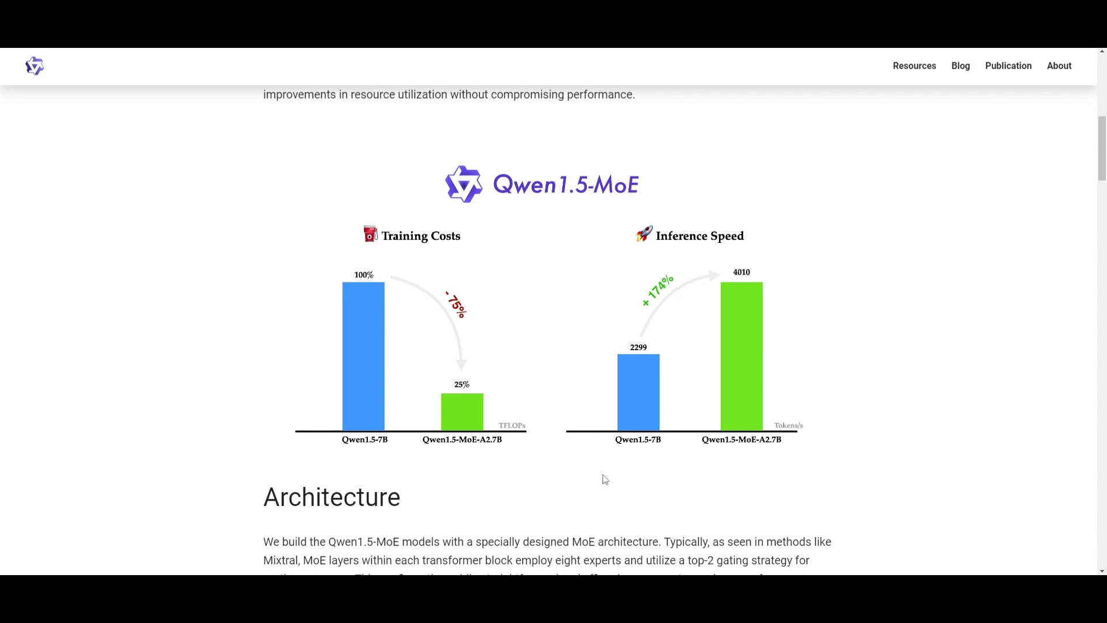
{"action": "scroll", "coordinate": [603, 488], "scroll_direction": "down", "scroll_amount": 2}
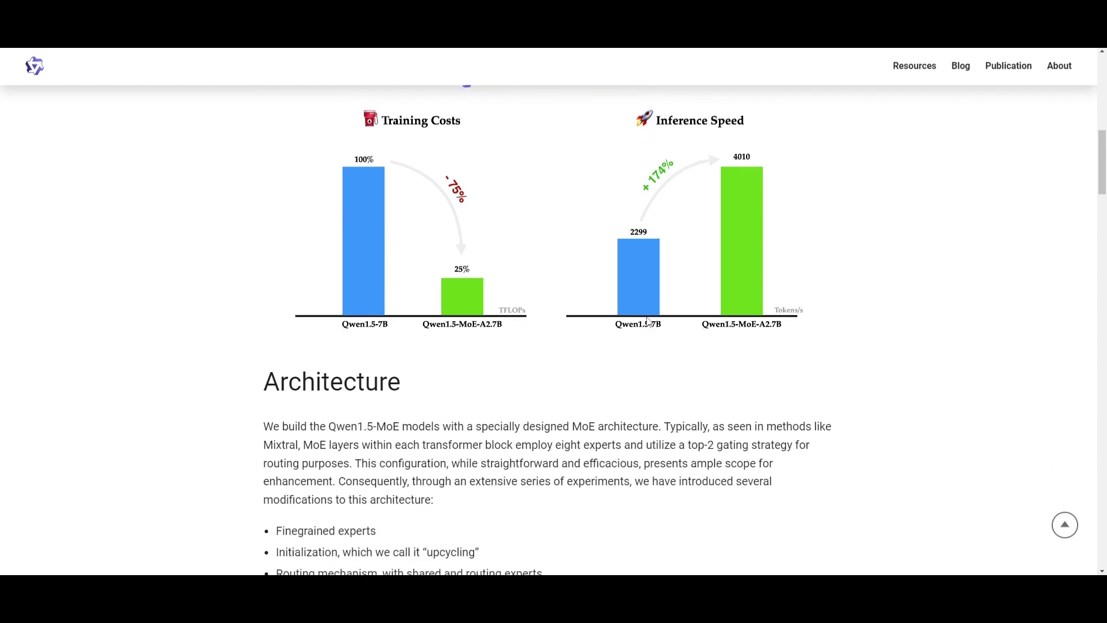
{"action": "scroll", "coordinate": [618, 219], "scroll_direction": "down", "scroll_amount": 2}
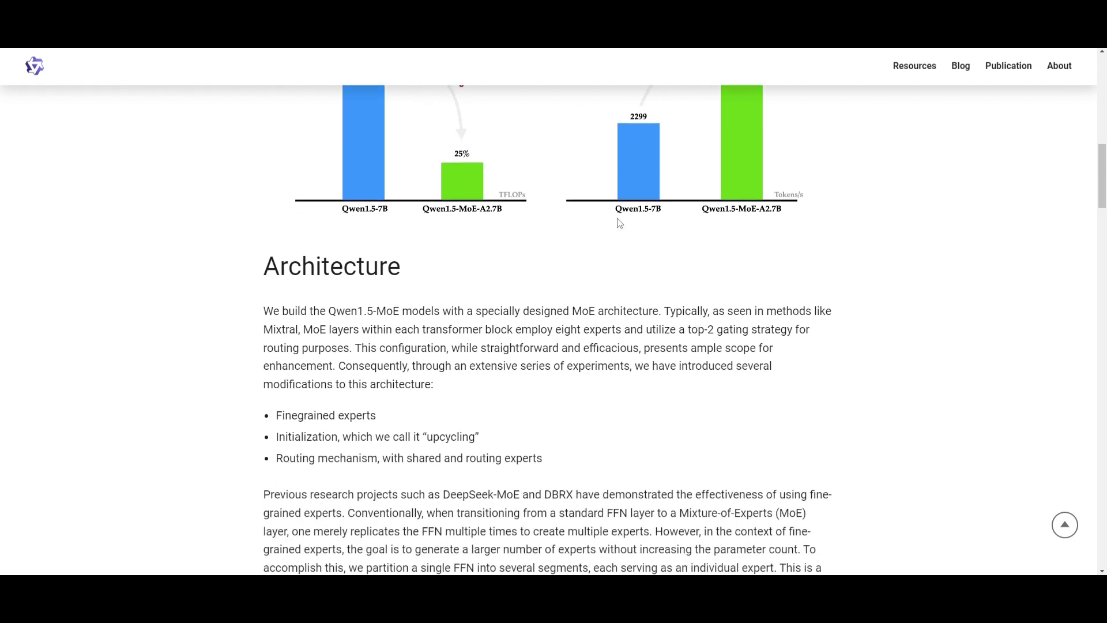
{"action": "scroll", "coordinate": [618, 221], "scroll_direction": "down", "scroll_amount": 2}
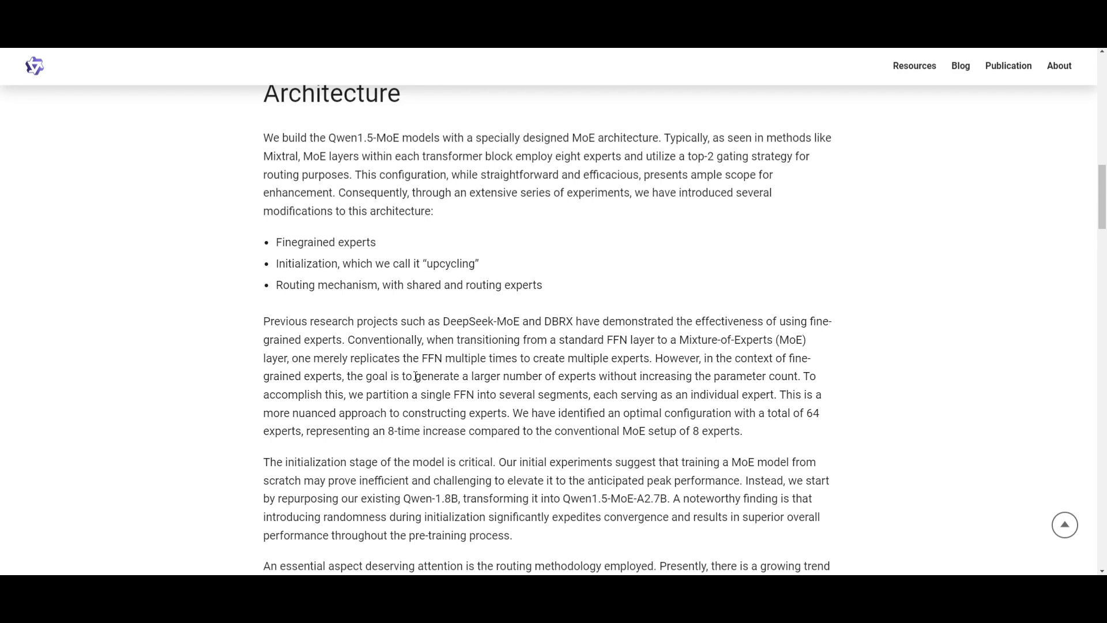
{"action": "scroll", "coordinate": [413, 363], "scroll_direction": "down", "scroll_amount": 2}
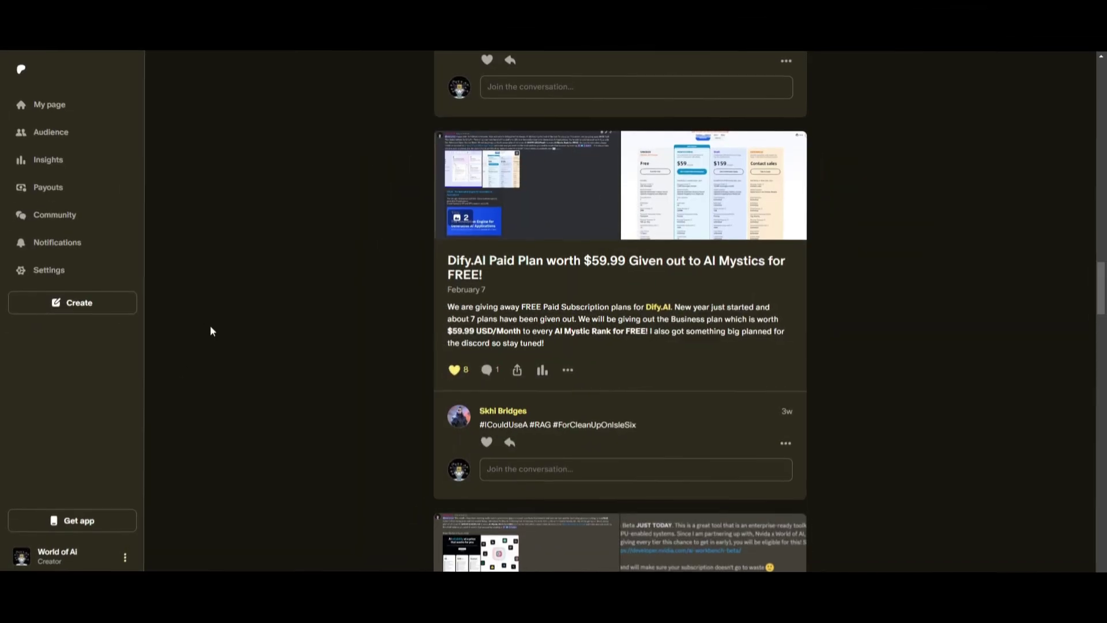
- View the Dify giveaway images, including its pricing page, and the AnythingLLM screenshot
{"action": "left_click", "coordinate": [550, 213]}
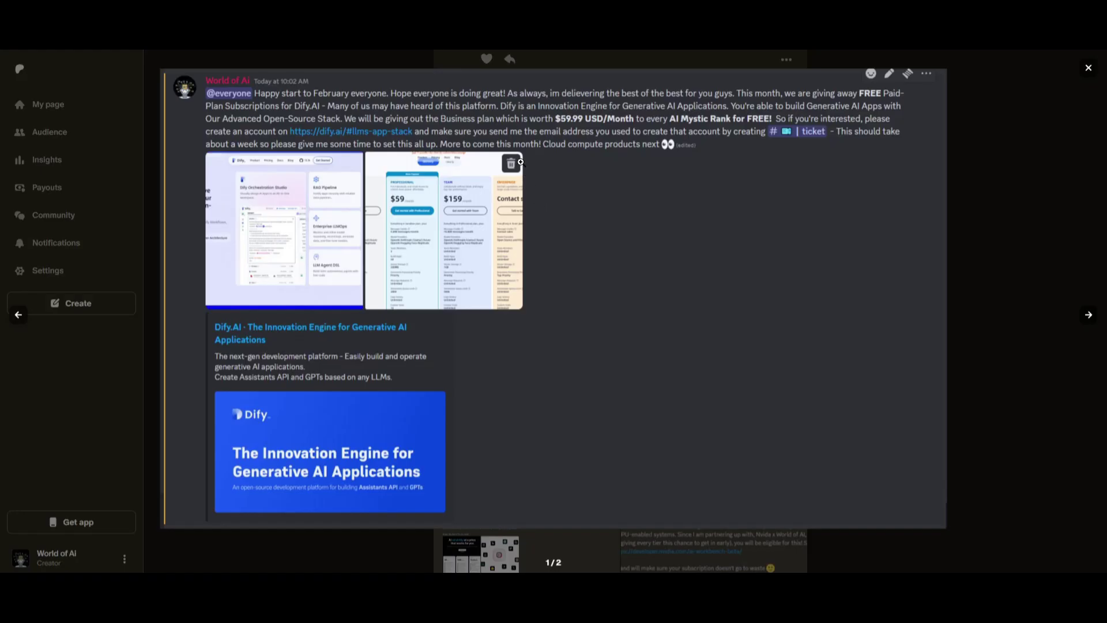
{"action": "left_click", "coordinate": [1090, 316]}
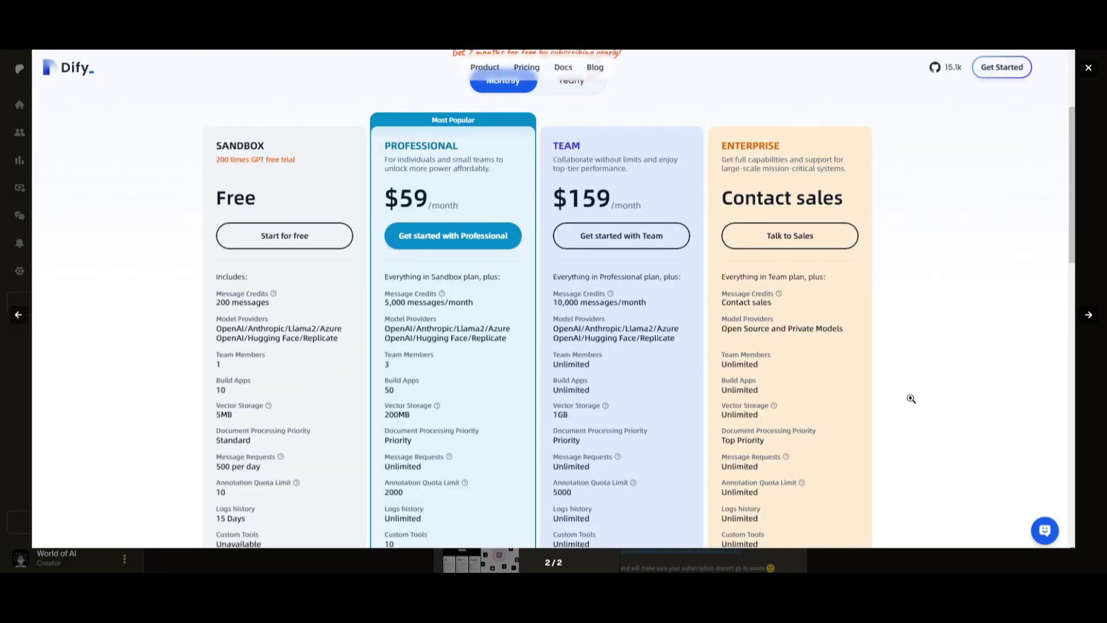
{"action": "left_click", "coordinate": [1090, 230]}
{"action": "scroll", "coordinate": [870, 255], "scroll_direction": "up", "scroll_amount": 2}
{"action": "scroll", "coordinate": [860, 272], "scroll_direction": "up", "scroll_amount": 3}
{"action": "scroll", "coordinate": [691, 283], "scroll_direction": "up", "scroll_amount": 1}
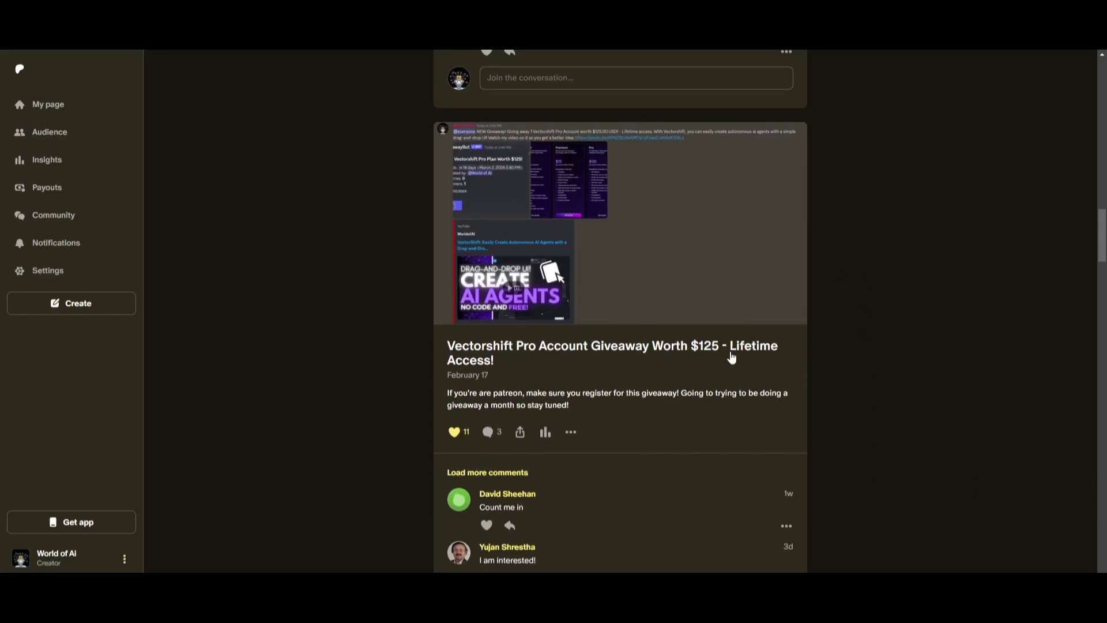
{"action": "scroll", "coordinate": [732, 358], "scroll_direction": "up", "scroll_amount": 3}
{"action": "scroll", "coordinate": [724, 359], "scroll_direction": "up", "scroll_amount": 2}
{"action": "scroll", "coordinate": [724, 357], "scroll_direction": "up", "scroll_amount": 1}
{"action": "left_click", "coordinate": [634, 277]}
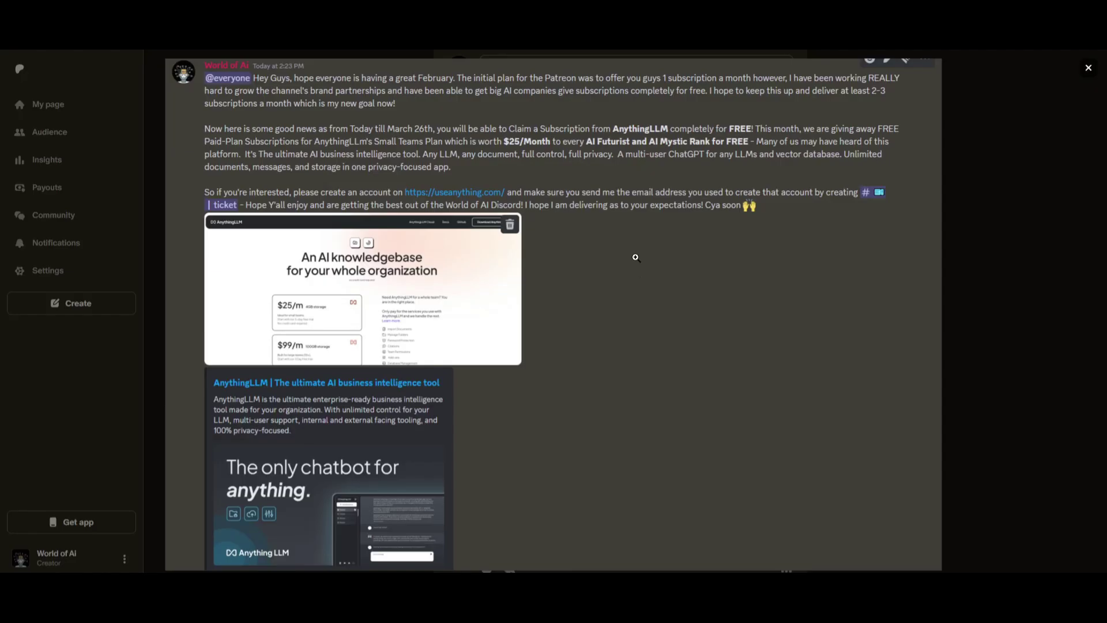
{"action": "left_click", "coordinate": [1019, 274]}
{"action": "scroll", "coordinate": [796, 275], "scroll_direction": "up", "scroll_amount": 2}
{"action": "scroll", "coordinate": [796, 275], "scroll_direction": "up", "scroll_amount": 3}
- Enlarge the VoiceFlow features-and-pricing image and the NVIDIA AI Workbench announcement images
{"action": "left_click", "coordinate": [593, 206]}
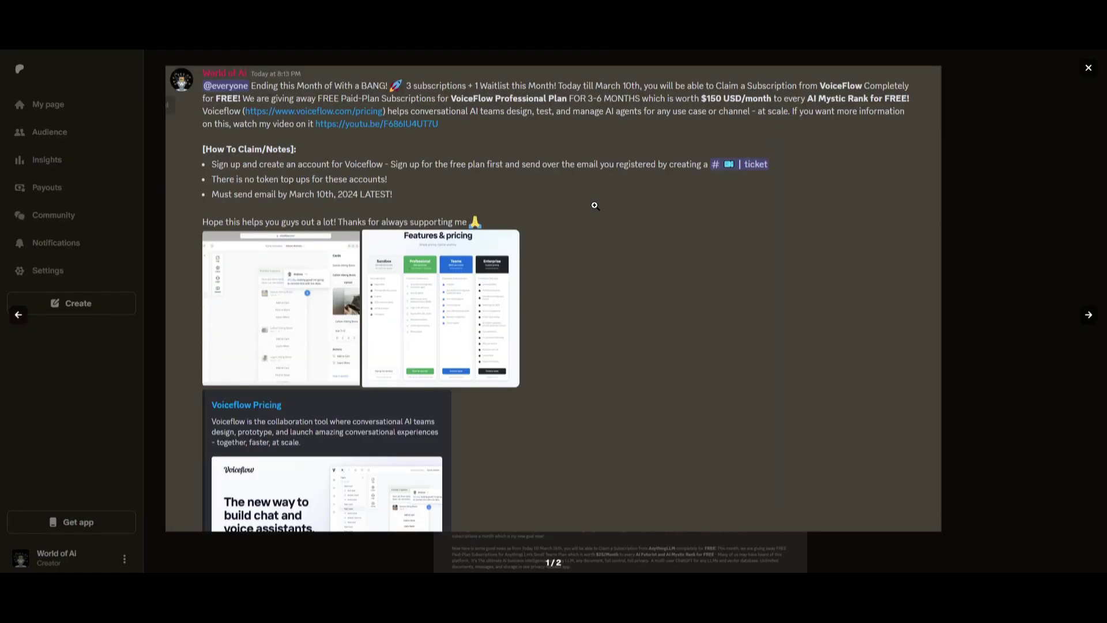
{"action": "left_click", "coordinate": [1091, 315]}
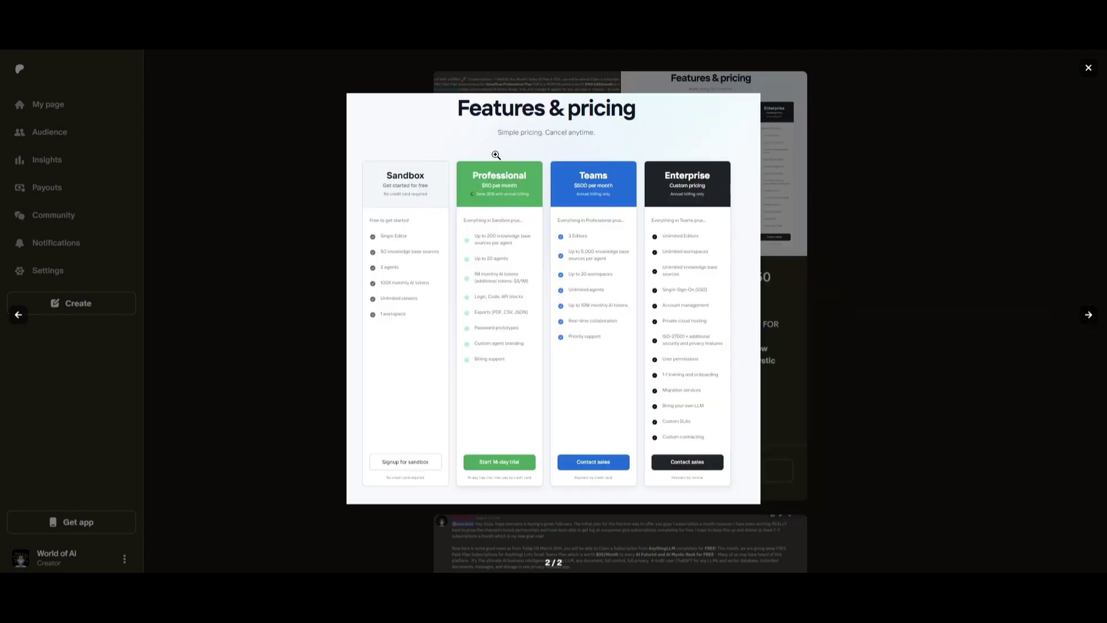
{"action": "left_click", "coordinate": [909, 277]}
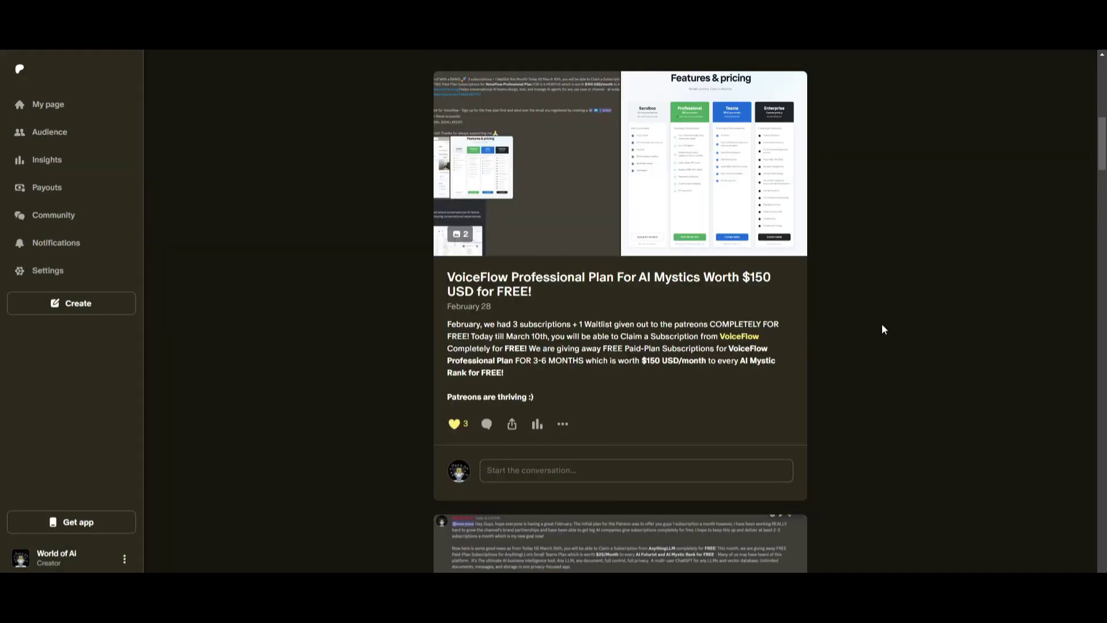
{"action": "scroll", "coordinate": [866, 337], "scroll_direction": "down", "scroll_amount": 4}
{"action": "scroll", "coordinate": [836, 372], "scroll_direction": "down", "scroll_amount": 5}
{"action": "scroll", "coordinate": [827, 376], "scroll_direction": "down", "scroll_amount": 5}
{"action": "scroll", "coordinate": [824, 373], "scroll_direction": "down", "scroll_amount": 4}
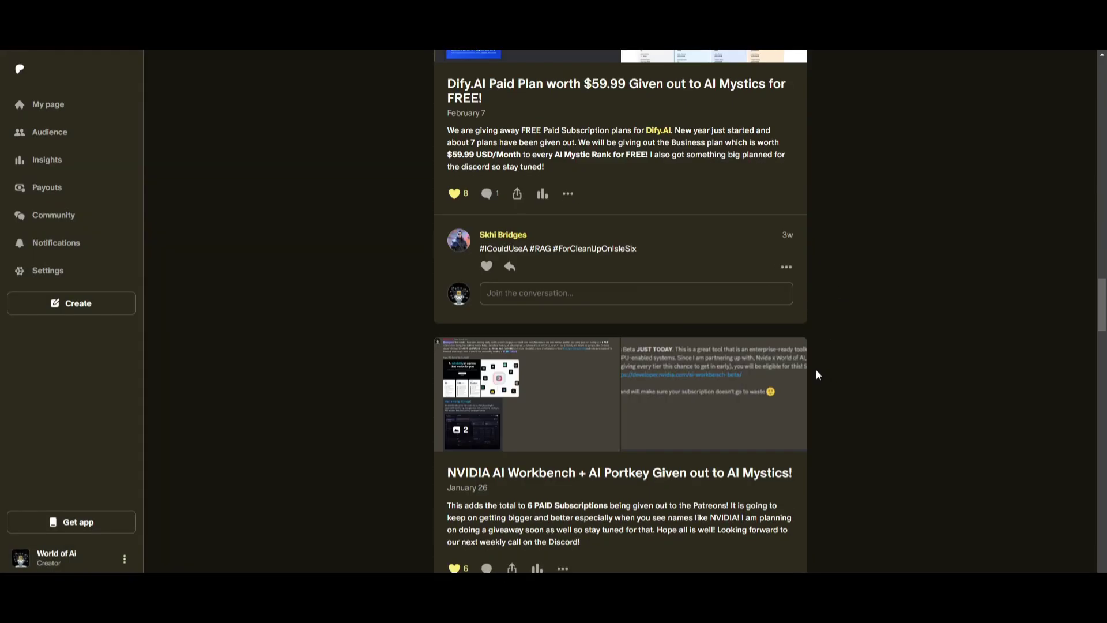
{"action": "scroll", "coordinate": [818, 376], "scroll_direction": "down", "scroll_amount": 3}
{"action": "left_click", "coordinate": [571, 253]}
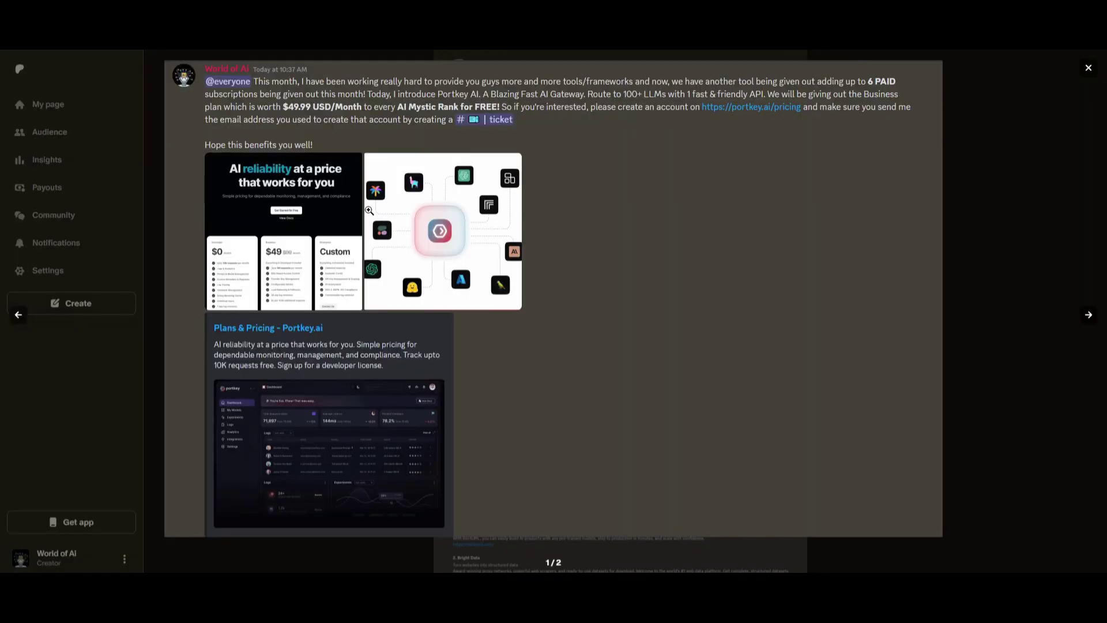
{"action": "left_click", "coordinate": [1091, 320]}
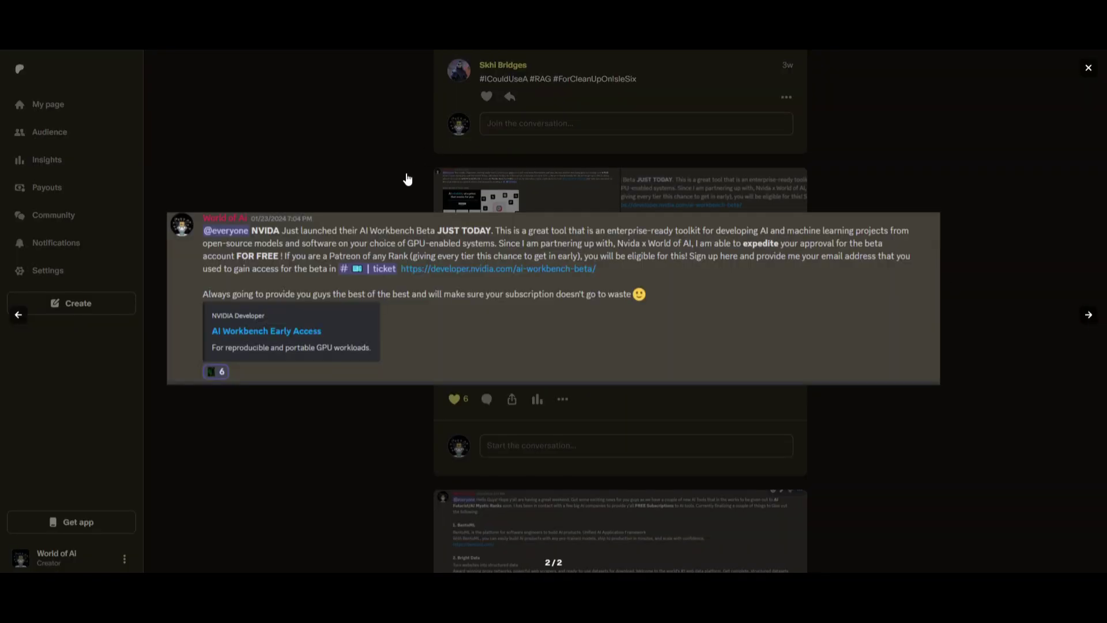
{"action": "left_click", "coordinate": [1010, 408]}
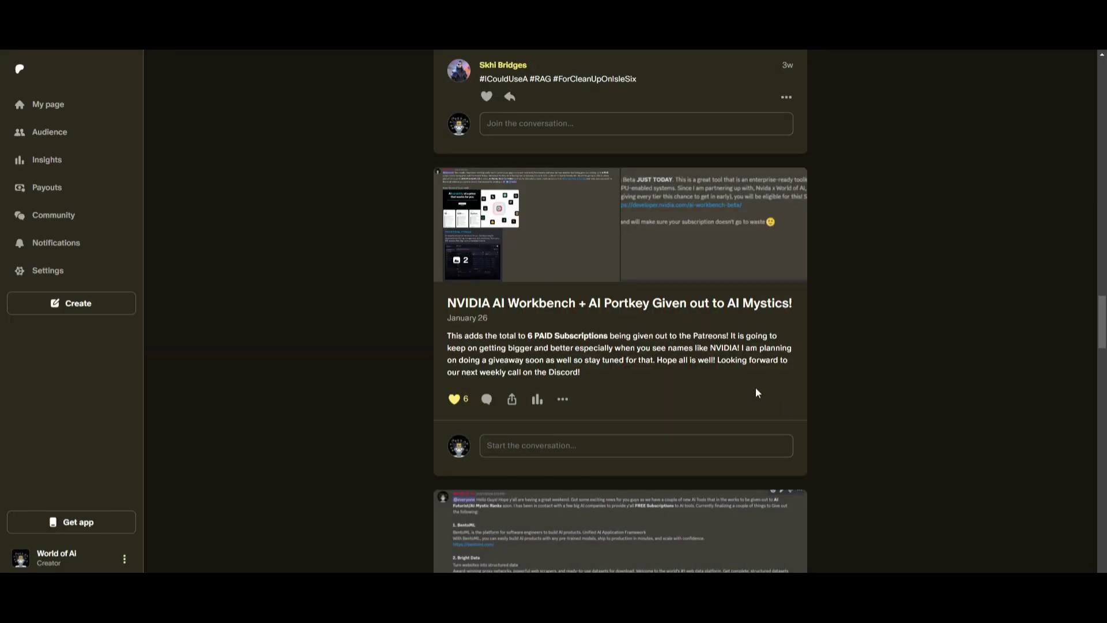
{"action": "scroll", "coordinate": [731, 408], "scroll_direction": "down", "scroll_amount": 1}
{"action": "scroll", "coordinate": [706, 407], "scroll_direction": "down", "scroll_amount": 2}
- View the BentoML announcement image, then open the Dataku announcement image
{"action": "left_click", "coordinate": [659, 352]}
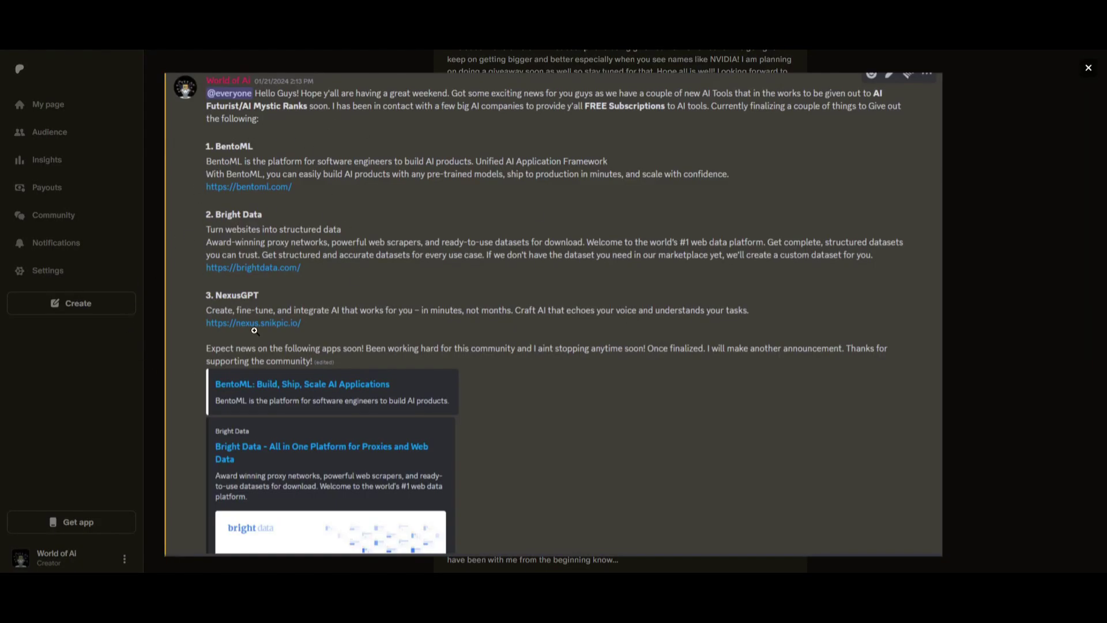
{"action": "left_click", "coordinate": [1002, 368]}
{"action": "scroll", "coordinate": [944, 373], "scroll_direction": "down", "scroll_amount": 2}
{"action": "scroll", "coordinate": [882, 381], "scroll_direction": "down", "scroll_amount": 2}
{"action": "scroll", "coordinate": [848, 363], "scroll_direction": "down", "scroll_amount": 1}
{"action": "left_click", "coordinate": [618, 286]}
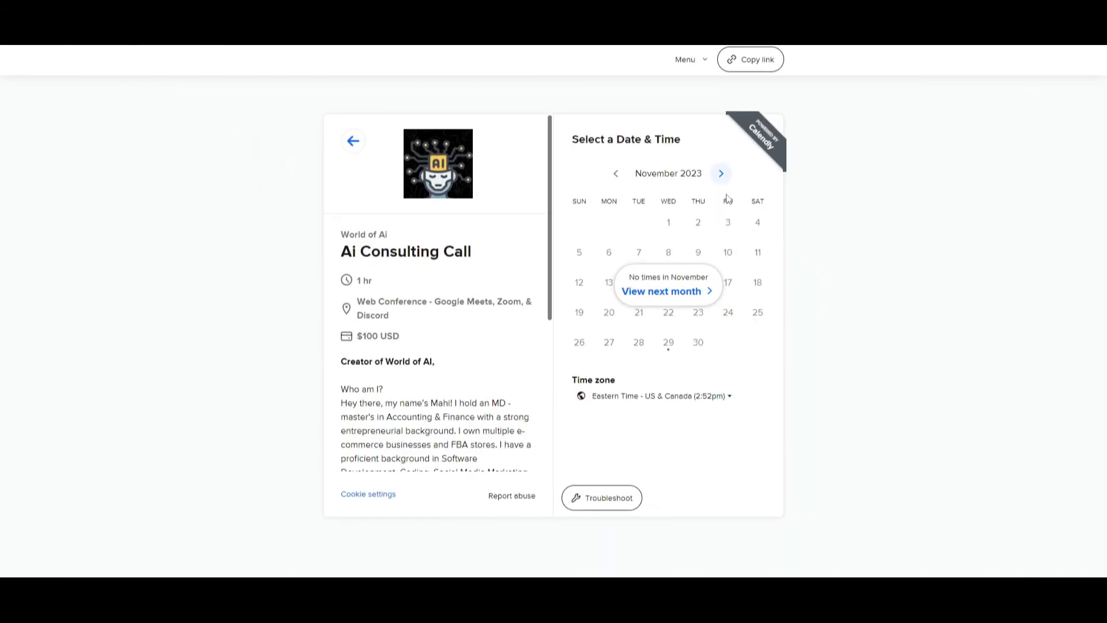
- Advance the Calendly booking calendar from November to December 2023
{"action": "left_click", "coordinate": [722, 177]}
{"action": "scroll", "coordinate": [450, 378], "scroll_direction": "down", "scroll_amount": 2}
{"action": "scroll", "coordinate": [450, 379], "scroll_direction": "down", "scroll_amount": 2}
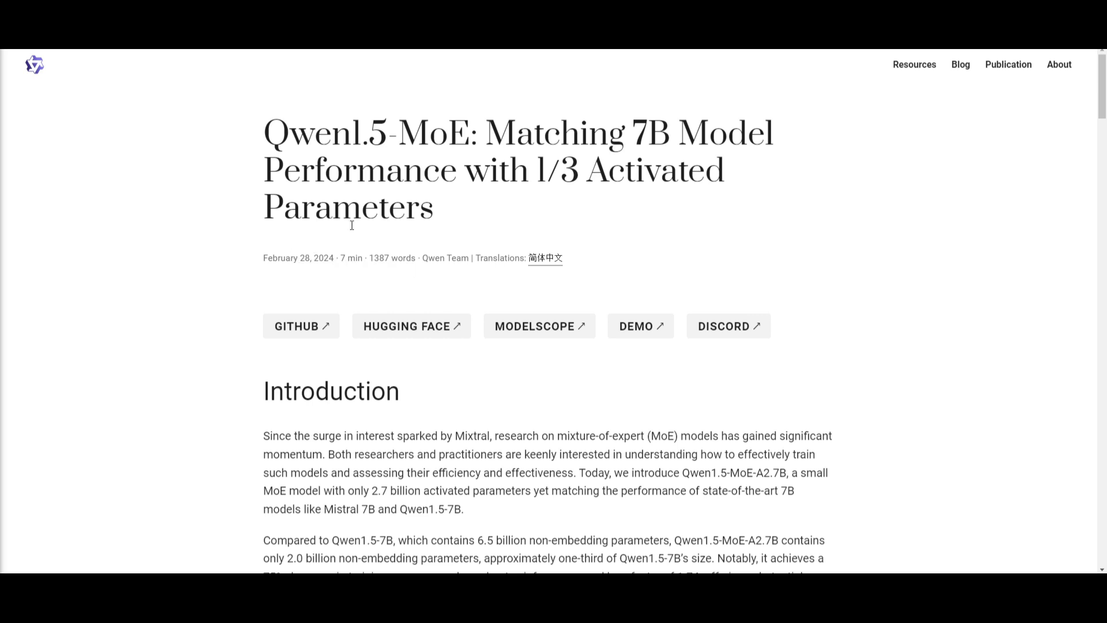
{"action": "scroll", "coordinate": [484, 199], "scroll_direction": "down", "scroll_amount": 1}
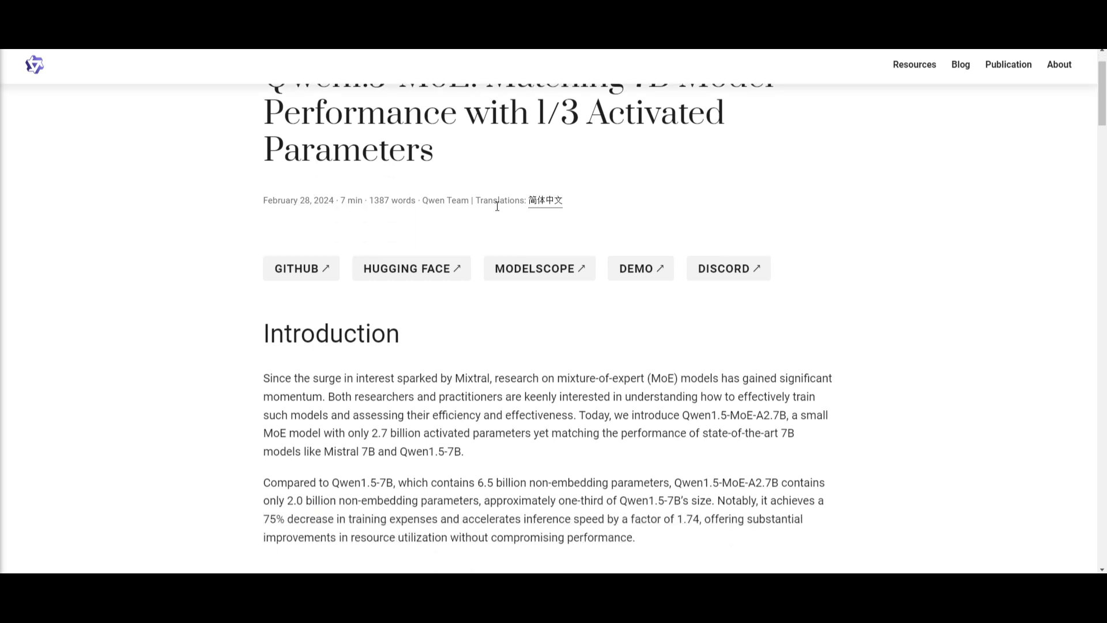
{"action": "scroll", "coordinate": [497, 230], "scroll_direction": "down", "scroll_amount": 1}
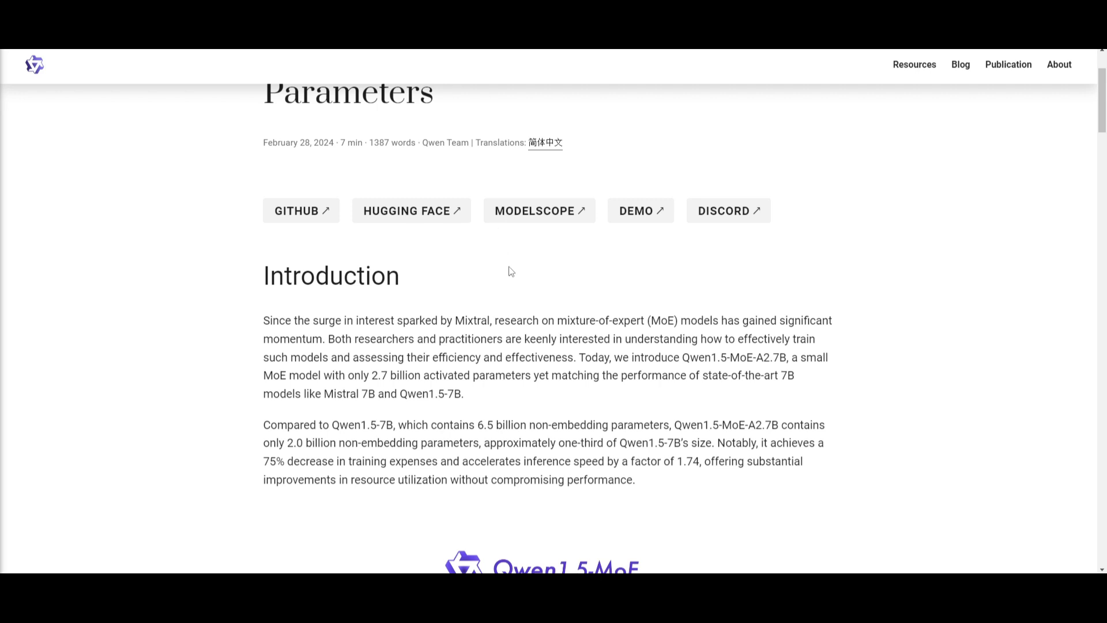
{"action": "scroll", "coordinate": [511, 276], "scroll_direction": "up", "scroll_amount": 2}
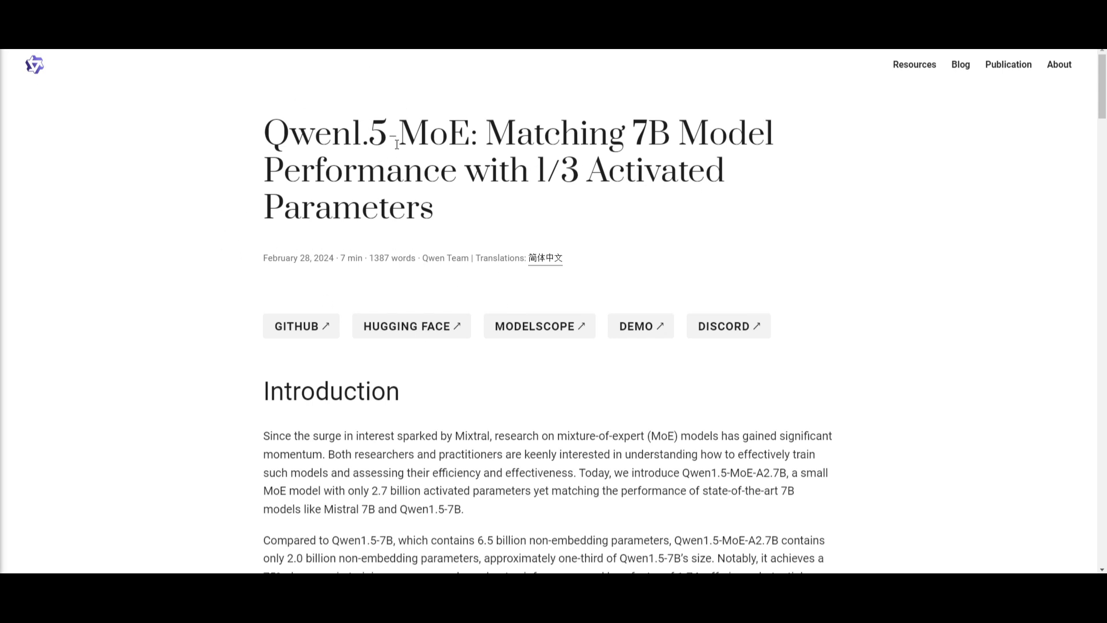
{"action": "scroll", "coordinate": [397, 148], "scroll_direction": "down", "scroll_amount": 1}
{"action": "scroll", "coordinate": [415, 161], "scroll_direction": "down", "scroll_amount": 1}
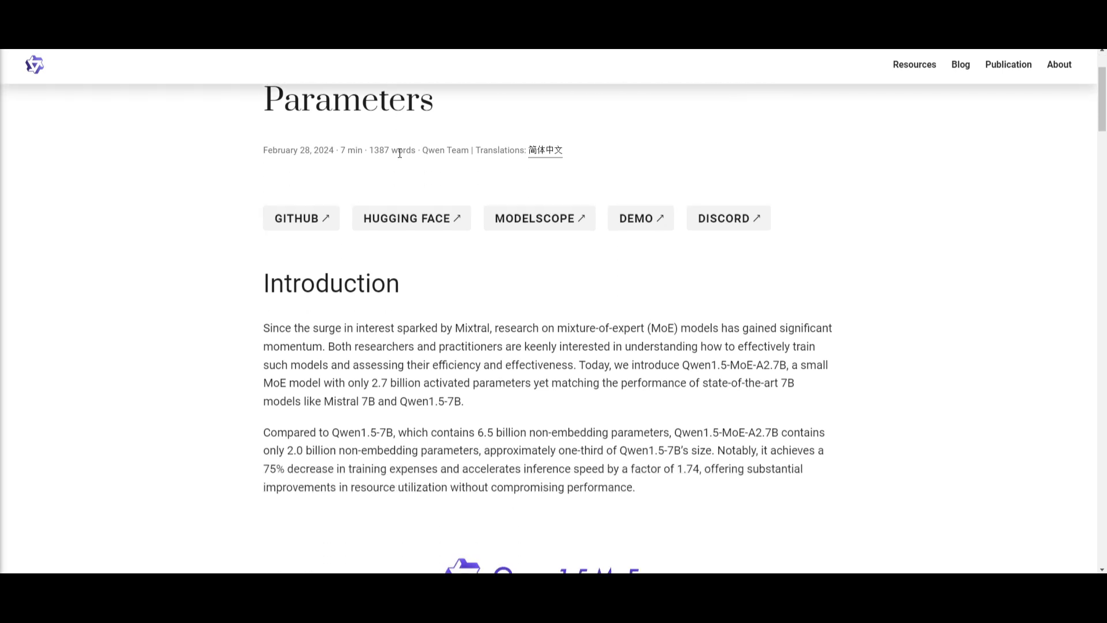
{"action": "scroll", "coordinate": [440, 173], "scroll_direction": "down", "scroll_amount": 1}
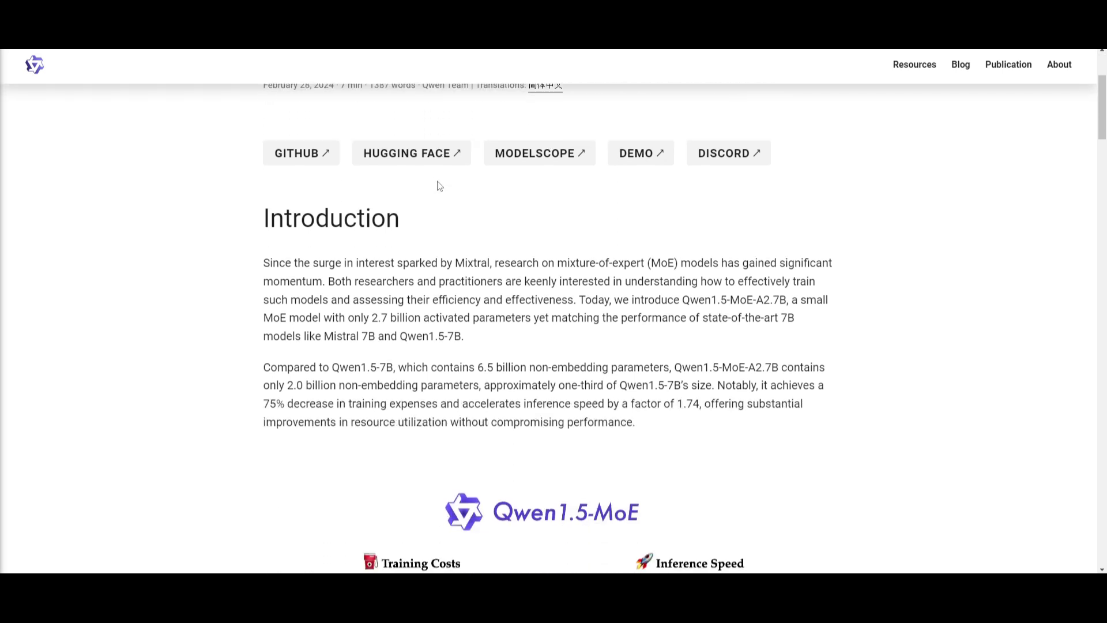
{"action": "scroll", "coordinate": [439, 185], "scroll_direction": "down", "scroll_amount": 1}
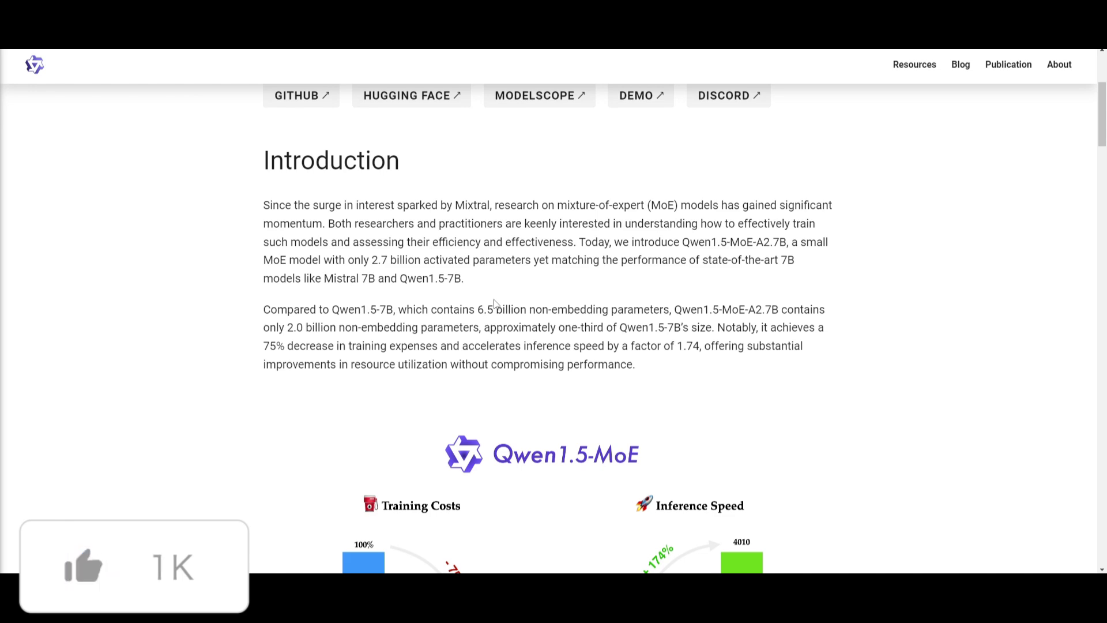
{"action": "scroll", "coordinate": [495, 294], "scroll_direction": "down", "scroll_amount": 1}
{"action": "scroll", "coordinate": [493, 307], "scroll_direction": "down", "scroll_amount": 2}
{"action": "scroll", "coordinate": [492, 313], "scroll_direction": "down", "scroll_amount": 1}
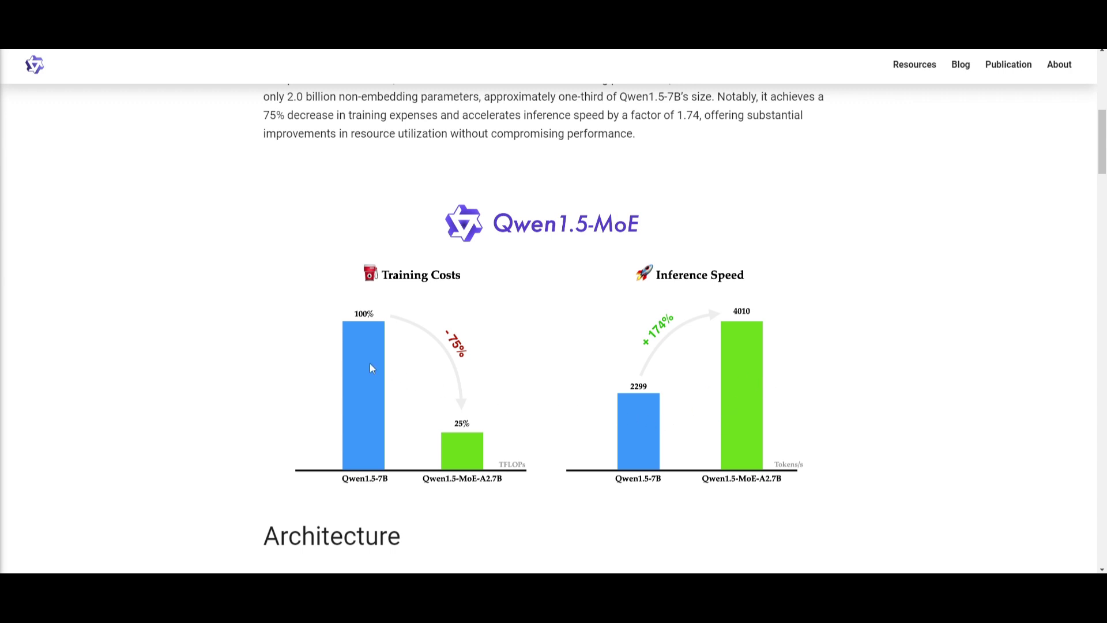
{"action": "scroll", "coordinate": [347, 329], "scroll_direction": "down", "scroll_amount": 2}
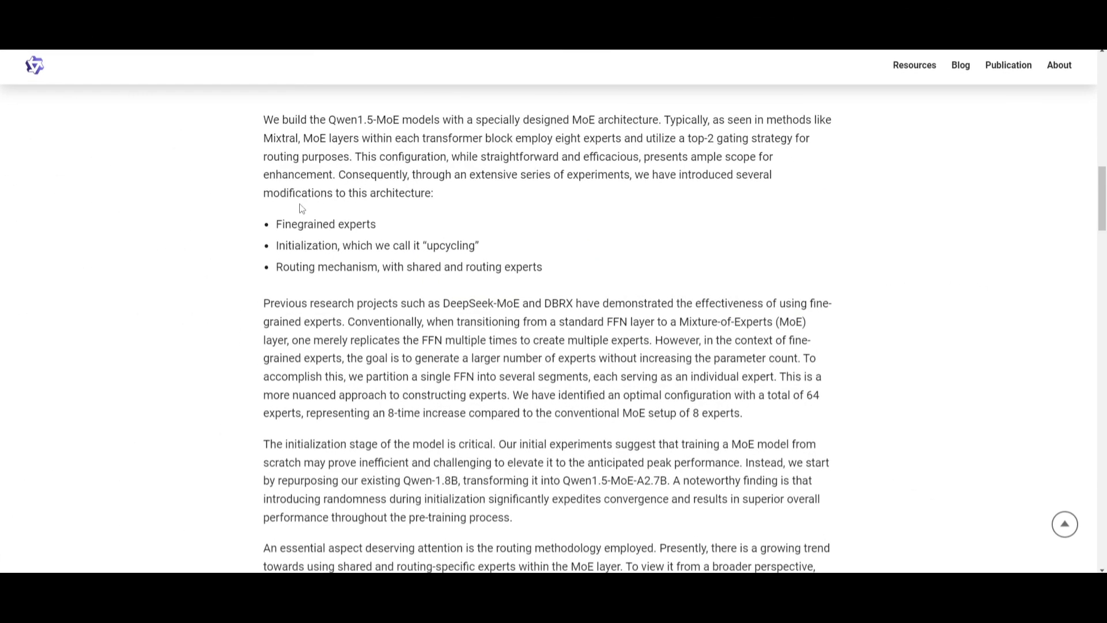
{"action": "scroll", "coordinate": [301, 209], "scroll_direction": "up", "scroll_amount": 2}
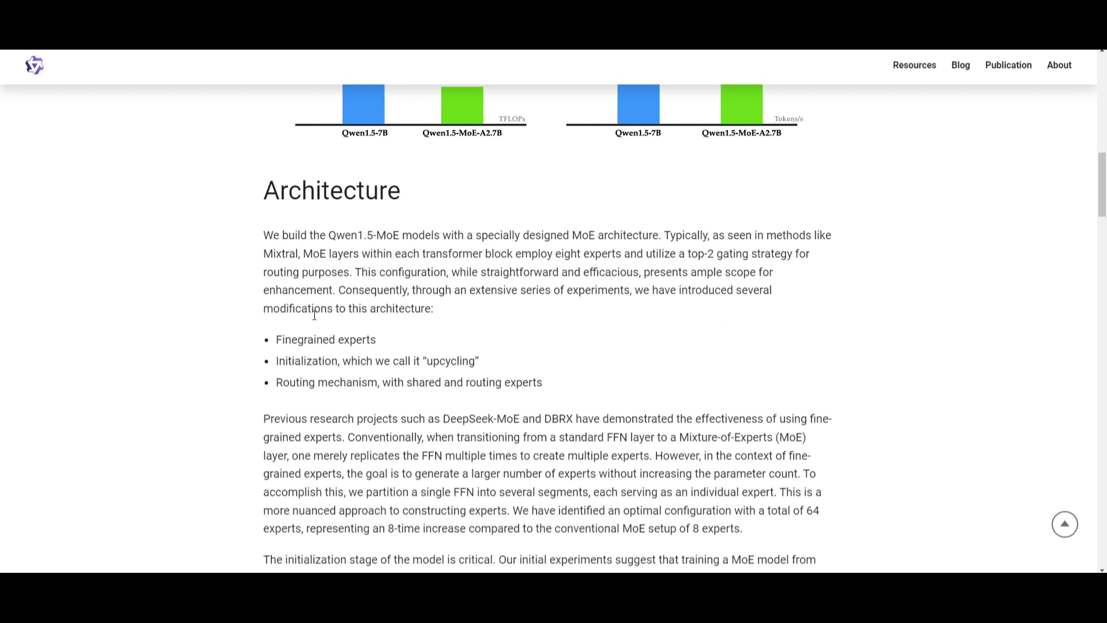
{"action": "scroll", "coordinate": [306, 336], "scroll_direction": "down", "scroll_amount": 1}
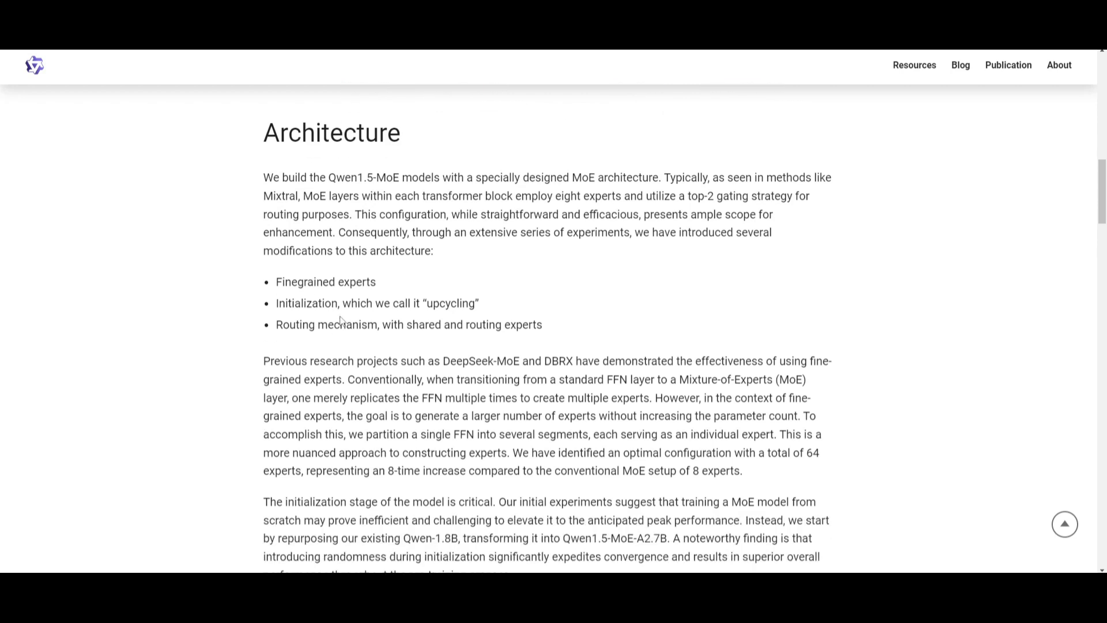
{"action": "left_click_drag", "start_coordinate": [275, 282], "coordinate": [378, 286]}
- Deselect the highlighted 'Finegrained experts' bullet text
{"action": "left_click", "coordinate": [377, 286]}
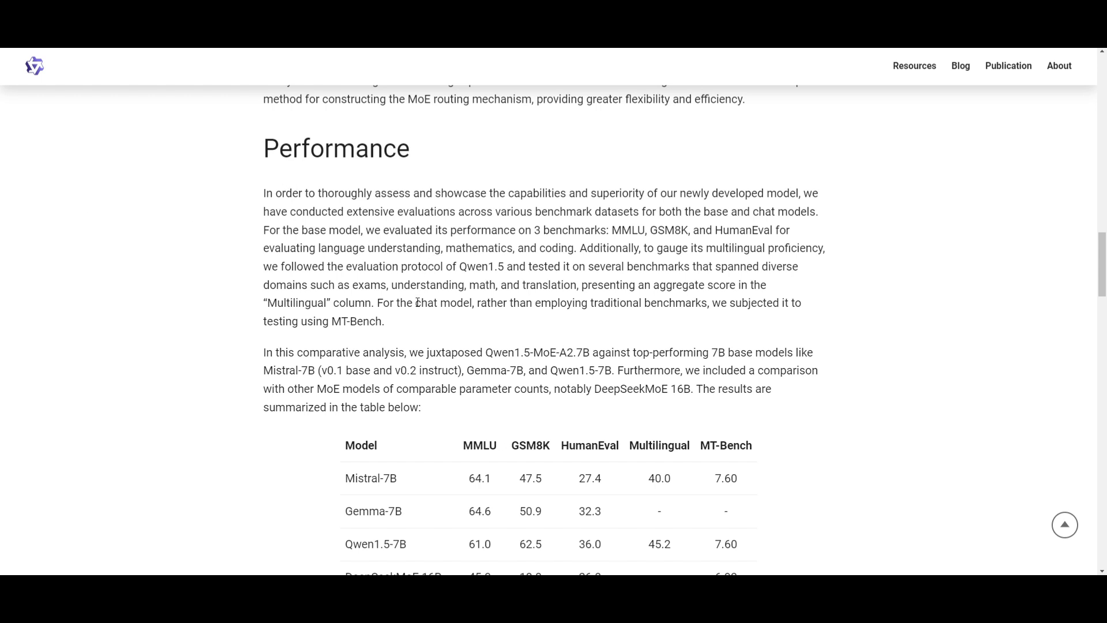
{"action": "scroll", "coordinate": [436, 241], "scroll_direction": "down", "scroll_amount": 2}
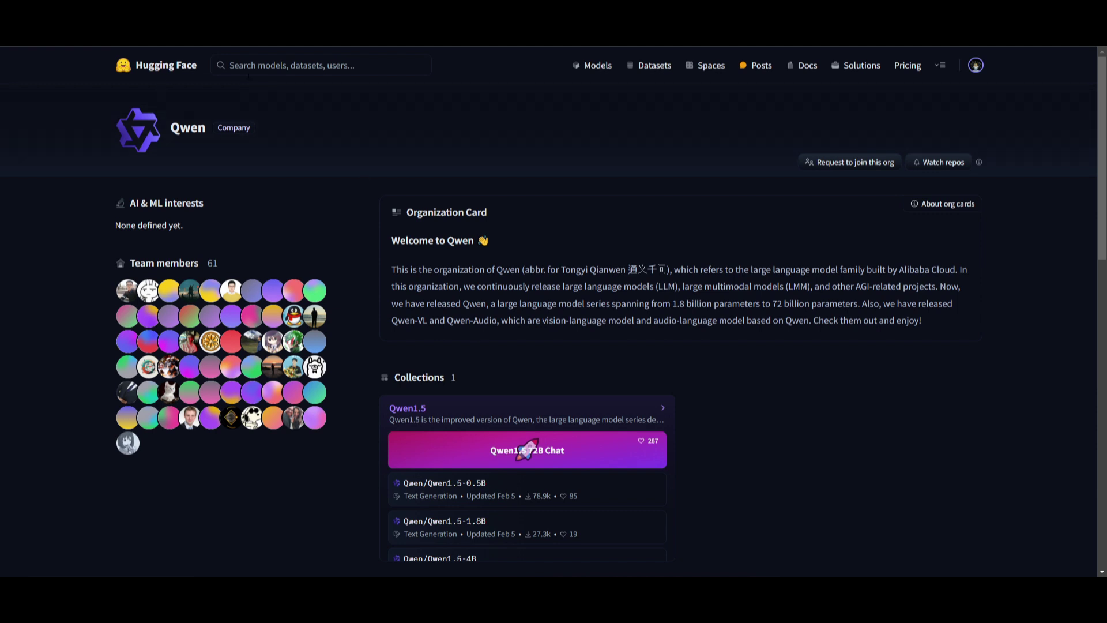
- Search Hugging Face for 'qwen moe' and open Qwen/Qwen1.5-MoE-A2.7B-Chat
{"action": "key", "text": "slash"}
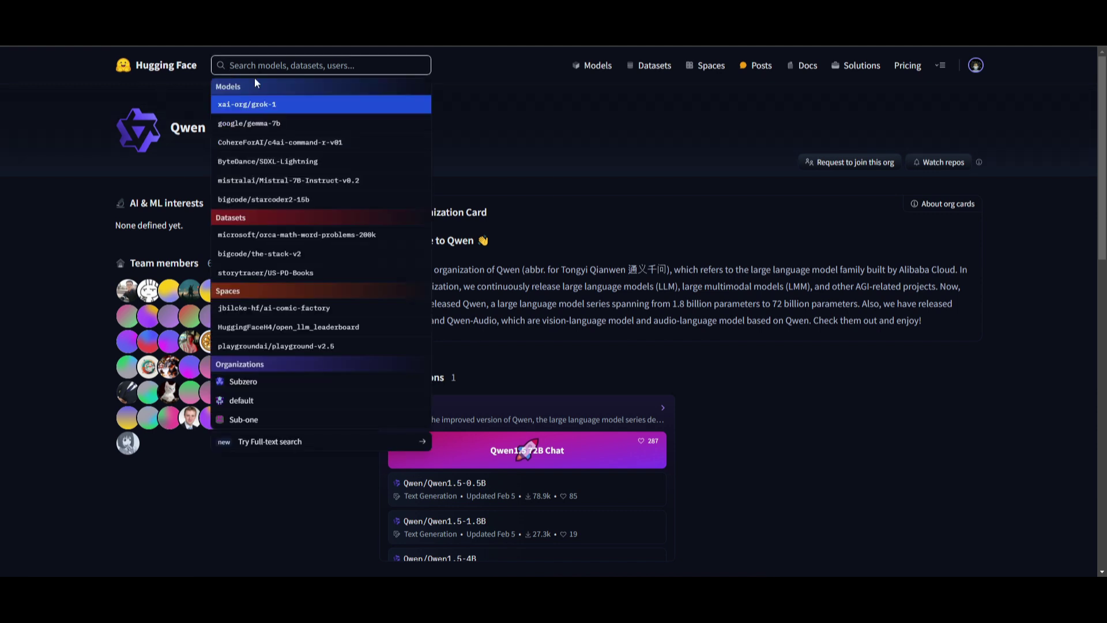
{"action": "type", "text": "qwen moe"}
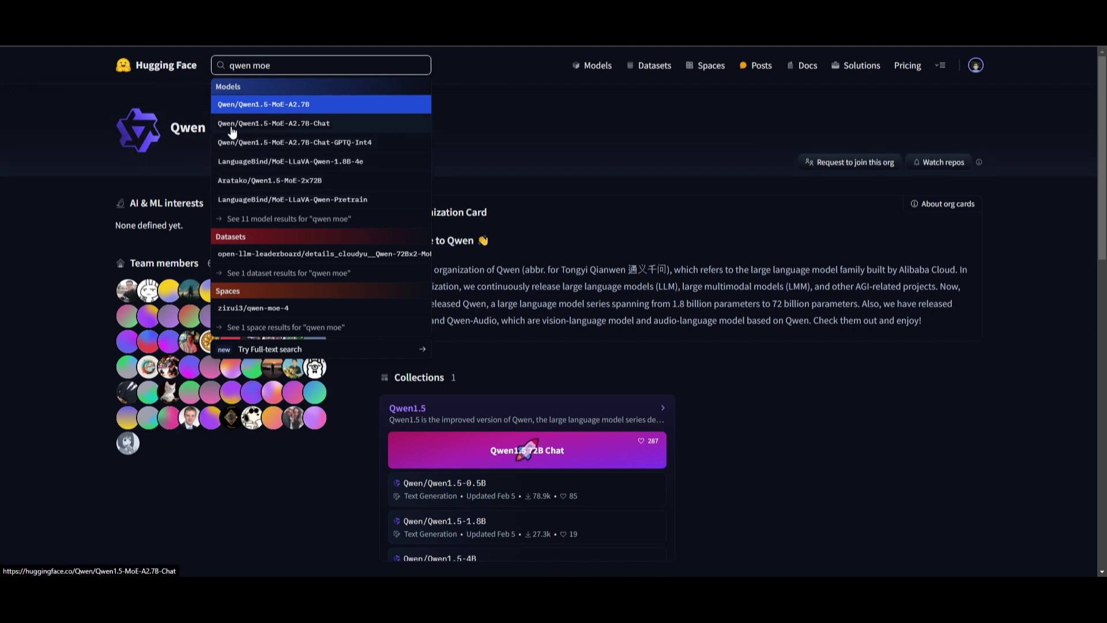
{"action": "left_click", "coordinate": [292, 125]}
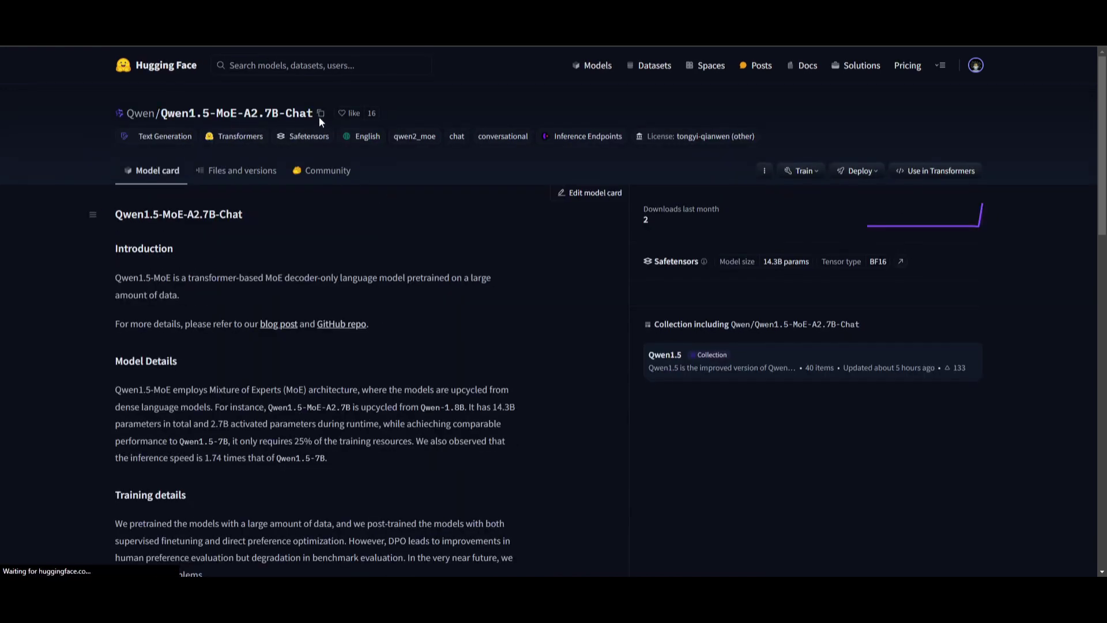
- Copy the Qwen1.5-MoE-A2.7B-Chat model name to the clipboard
{"action": "left_click", "coordinate": [320, 115]}
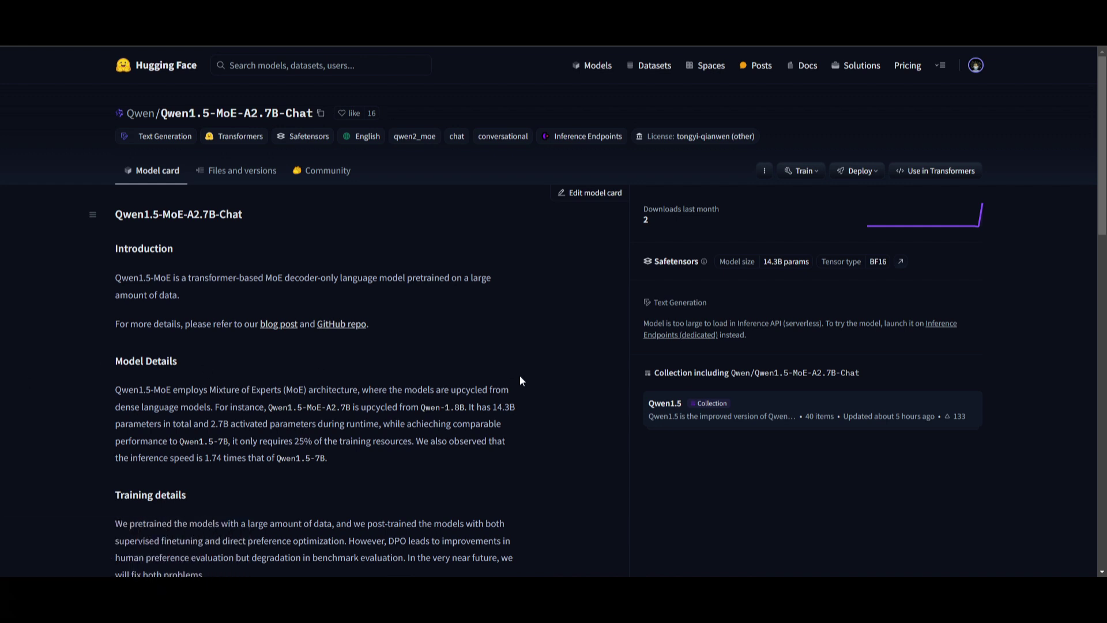
{"action": "scroll", "coordinate": [625, 445], "scroll_direction": "down", "scroll_amount": 2}
{"action": "scroll", "coordinate": [625, 445], "scroll_direction": "down", "scroll_amount": 2}
{"action": "scroll", "coordinate": [626, 446], "scroll_direction": "down", "scroll_amount": 1}
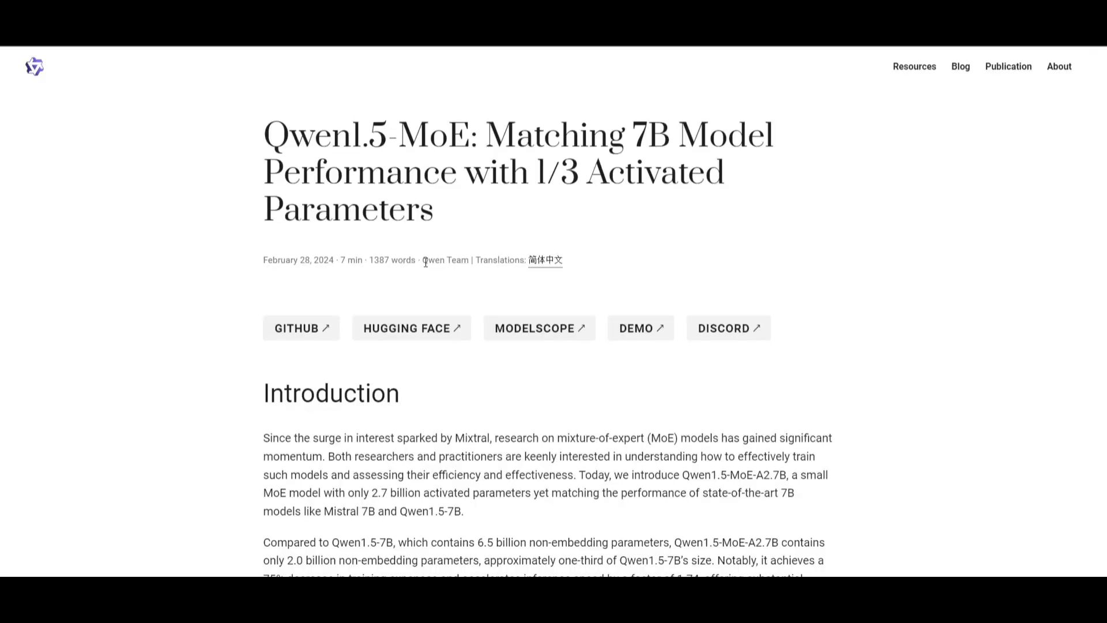
{"action": "scroll", "coordinate": [425, 262], "scroll_direction": "down", "scroll_amount": 10}
{"action": "scroll", "coordinate": [415, 258], "scroll_direction": "down", "scroll_amount": 10}
{"action": "scroll", "coordinate": [408, 255], "scroll_direction": "down", "scroll_amount": 10}
{"action": "scroll", "coordinate": [308, 246], "scroll_direction": "down", "scroll_amount": 5}
{"action": "scroll", "coordinate": [307, 246], "scroll_direction": "down", "scroll_amount": 5}
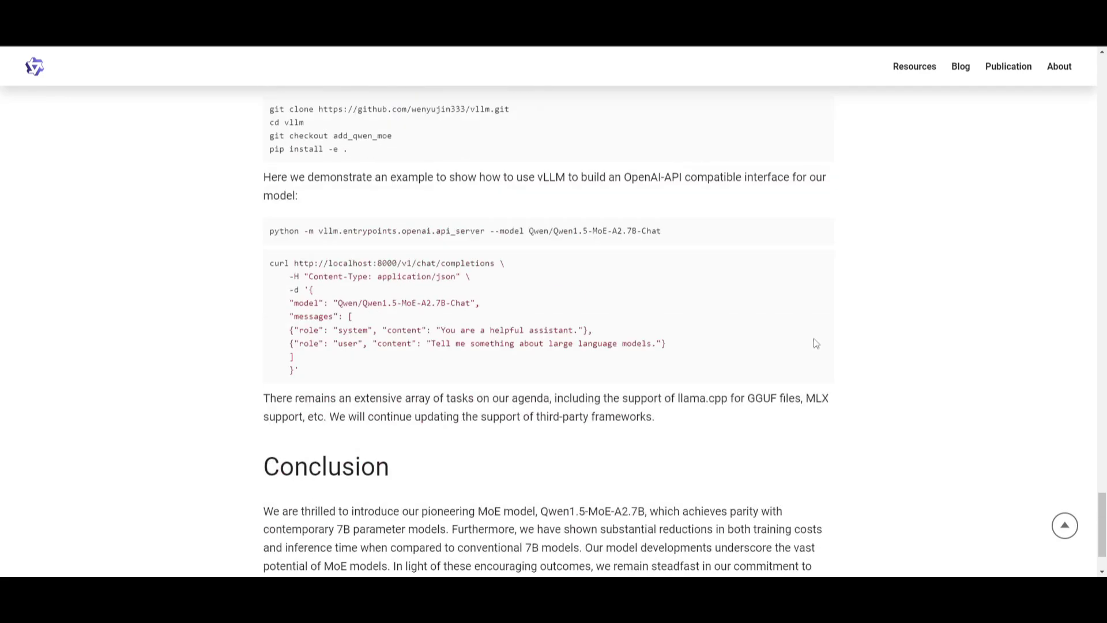
{"action": "scroll", "coordinate": [805, 342], "scroll_direction": "up", "scroll_amount": 5}
{"action": "scroll", "coordinate": [798, 342], "scroll_direction": "up", "scroll_amount": 5}
{"action": "scroll", "coordinate": [799, 341], "scroll_direction": "up", "scroll_amount": 5}
{"action": "scroll", "coordinate": [798, 345], "scroll_direction": "up", "scroll_amount": 5}
{"action": "scroll", "coordinate": [798, 344], "scroll_direction": "up", "scroll_amount": 5}
{"action": "scroll", "coordinate": [797, 345], "scroll_direction": "up", "scroll_amount": 5}
{"action": "scroll", "coordinate": [797, 344], "scroll_direction": "up", "scroll_amount": 5}
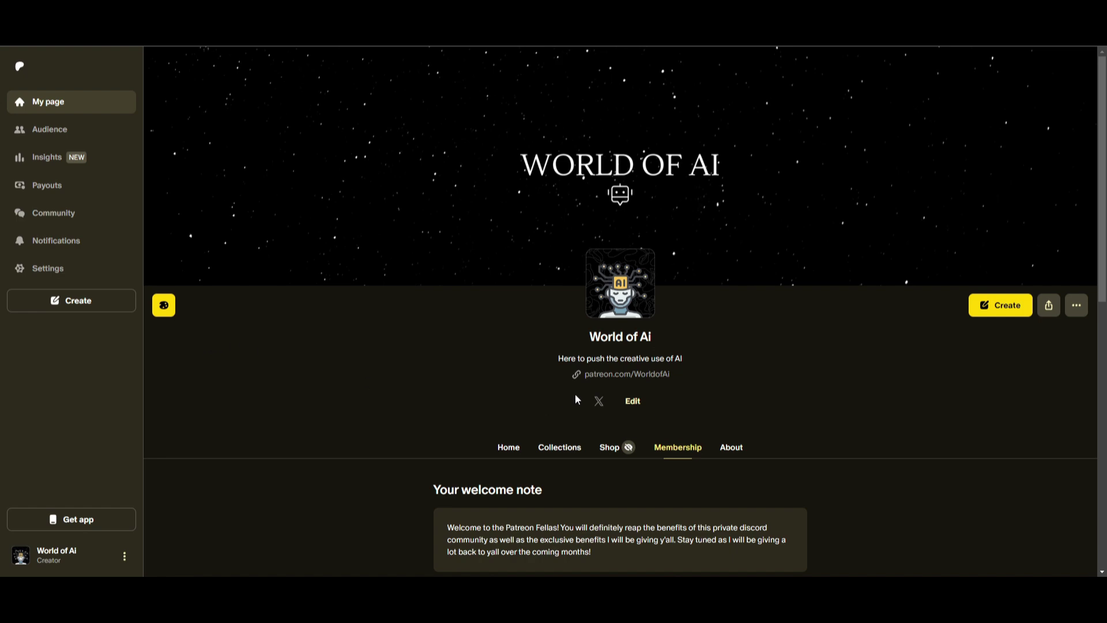
{"action": "scroll", "coordinate": [554, 314], "scroll_direction": "down", "scroll_amount": 2}
{"action": "scroll", "coordinate": [554, 313], "scroll_direction": "down", "scroll_amount": 3}
{"action": "scroll", "coordinate": [553, 315], "scroll_direction": "down", "scroll_amount": 3}
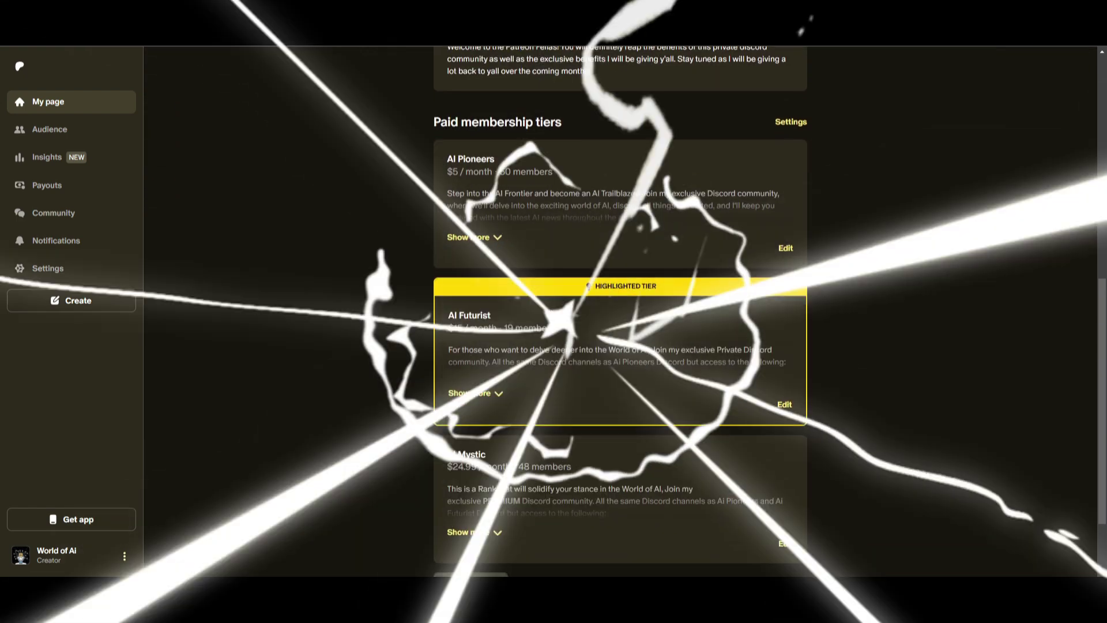
{"action": "scroll", "coordinate": [620, 311], "scroll_direction": "down", "scroll_amount": 1}
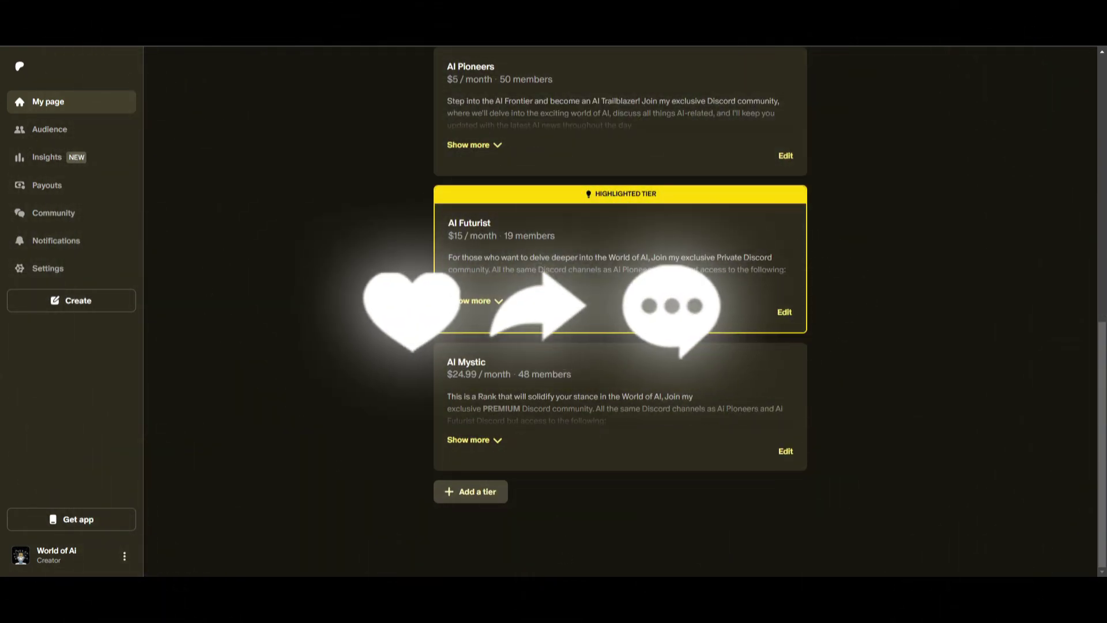
{"action": "scroll", "coordinate": [702, 387], "scroll_direction": "up", "scroll_amount": 2}
{"action": "scroll", "coordinate": [702, 387], "scroll_direction": "up", "scroll_amount": 3}
{"action": "scroll", "coordinate": [691, 377], "scroll_direction": "up", "scroll_amount": 3}
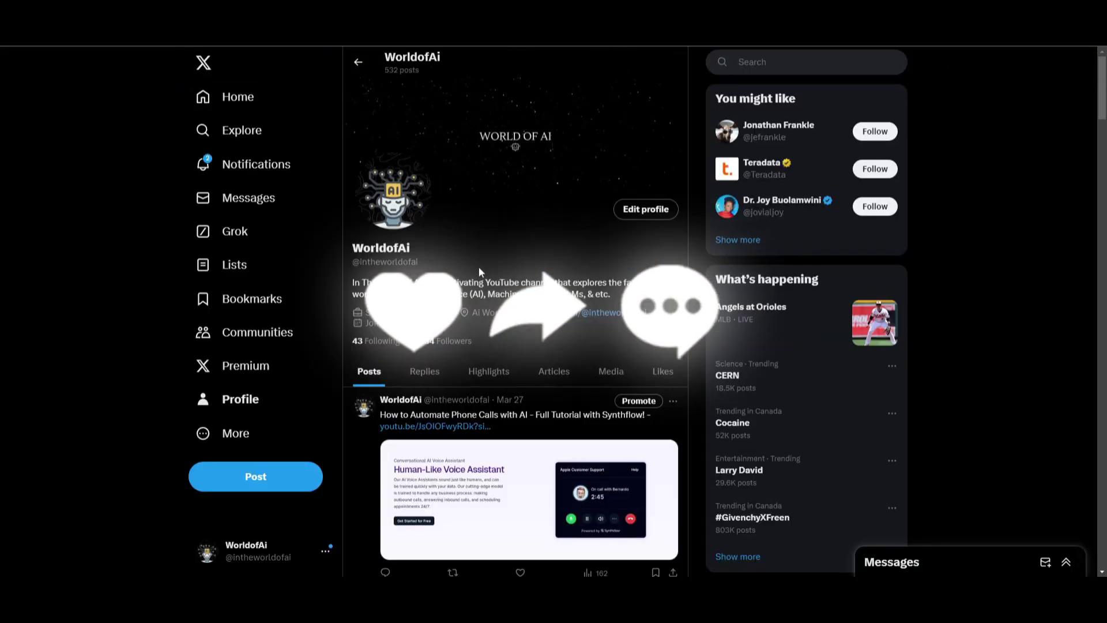
{"action": "scroll", "coordinate": [444, 267], "scroll_direction": "down", "scroll_amount": 3}
{"action": "scroll", "coordinate": [443, 266], "scroll_direction": "down", "scroll_amount": 2}
{"action": "scroll", "coordinate": [443, 266], "scroll_direction": "down", "scroll_amount": 2}
{"action": "scroll", "coordinate": [443, 267], "scroll_direction": "down", "scroll_amount": 2}
{"action": "scroll", "coordinate": [443, 266], "scroll_direction": "down", "scroll_amount": 1}
{"action": "scroll", "coordinate": [442, 266], "scroll_direction": "down", "scroll_amount": 2}
{"action": "scroll", "coordinate": [444, 267], "scroll_direction": "down", "scroll_amount": 3}
{"action": "scroll", "coordinate": [443, 267], "scroll_direction": "down", "scroll_amount": 2}
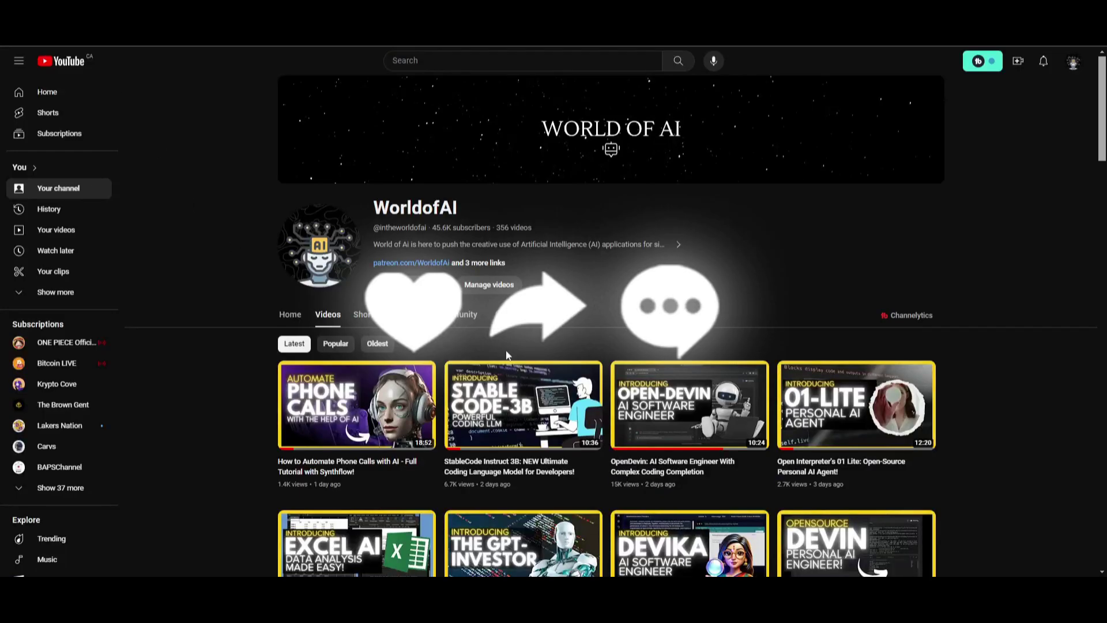
{"action": "scroll", "coordinate": [595, 332], "scroll_direction": "down", "scroll_amount": 2}
{"action": "scroll", "coordinate": [594, 332], "scroll_direction": "down", "scroll_amount": 1}
{"action": "scroll", "coordinate": [601, 331], "scroll_direction": "down", "scroll_amount": 1}
{"action": "scroll", "coordinate": [602, 332], "scroll_direction": "down", "scroll_amount": 1}
{"action": "scroll", "coordinate": [606, 294], "scroll_direction": "down", "scroll_amount": 1}
{"action": "scroll", "coordinate": [612, 249], "scroll_direction": "down", "scroll_amount": 3}
{"action": "scroll", "coordinate": [519, 233], "scroll_direction": "down", "scroll_amount": 2}
{"action": "scroll", "coordinate": [430, 223], "scroll_direction": "down", "scroll_amount": 1}
{"action": "scroll", "coordinate": [430, 223], "scroll_direction": "down", "scroll_amount": 2}
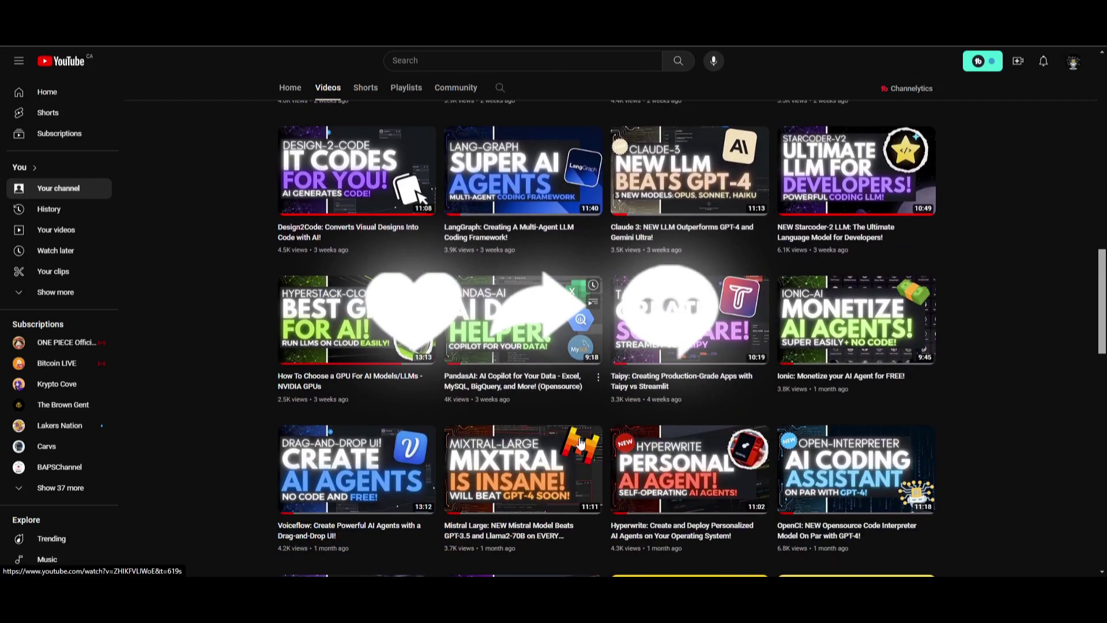
{"action": "scroll", "coordinate": [899, 416], "scroll_direction": "down", "scroll_amount": 2}
{"action": "scroll", "coordinate": [891, 428], "scroll_direction": "down", "scroll_amount": 1}
{"action": "scroll", "coordinate": [891, 426], "scroll_direction": "down", "scroll_amount": 3}
{"action": "scroll", "coordinate": [893, 424], "scroll_direction": "down", "scroll_amount": 1}
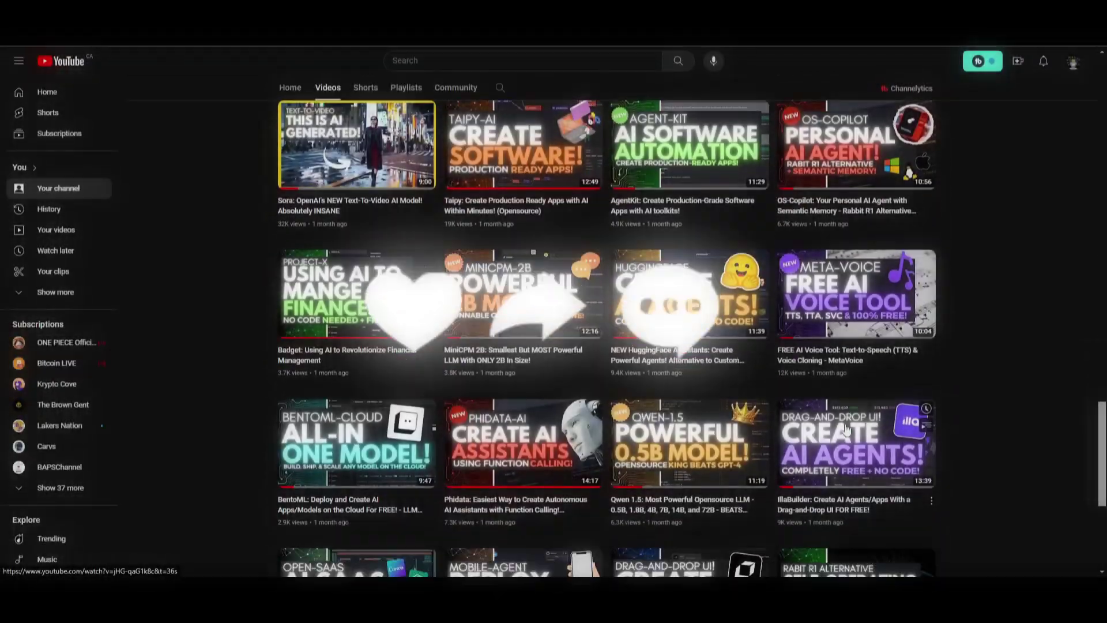